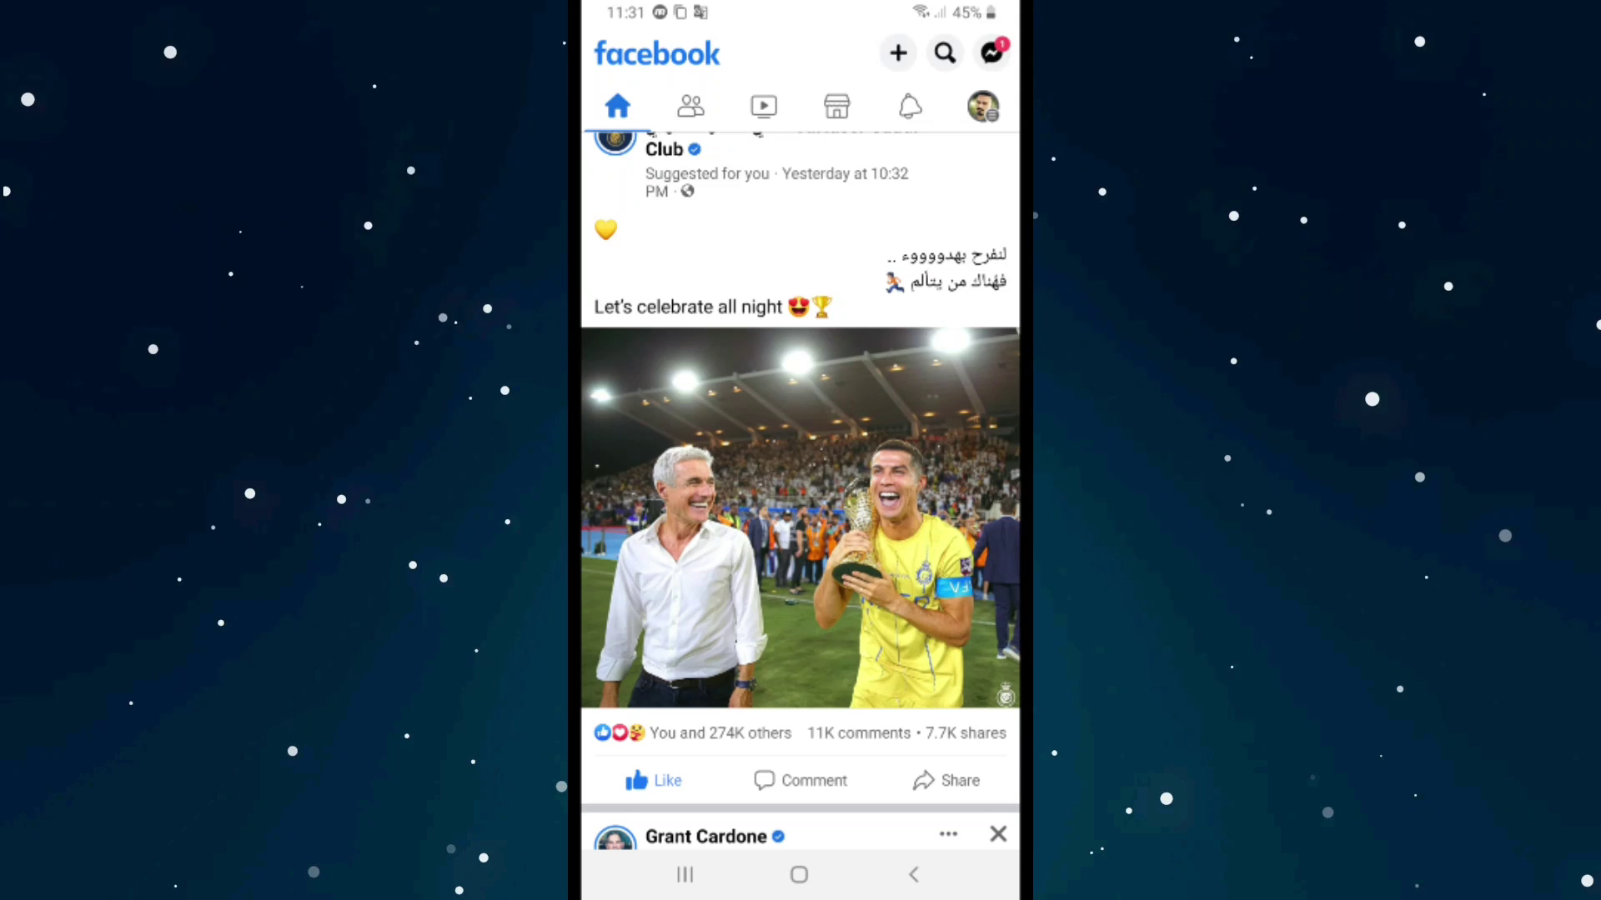
pyautogui.scroll(1, 801, 501)
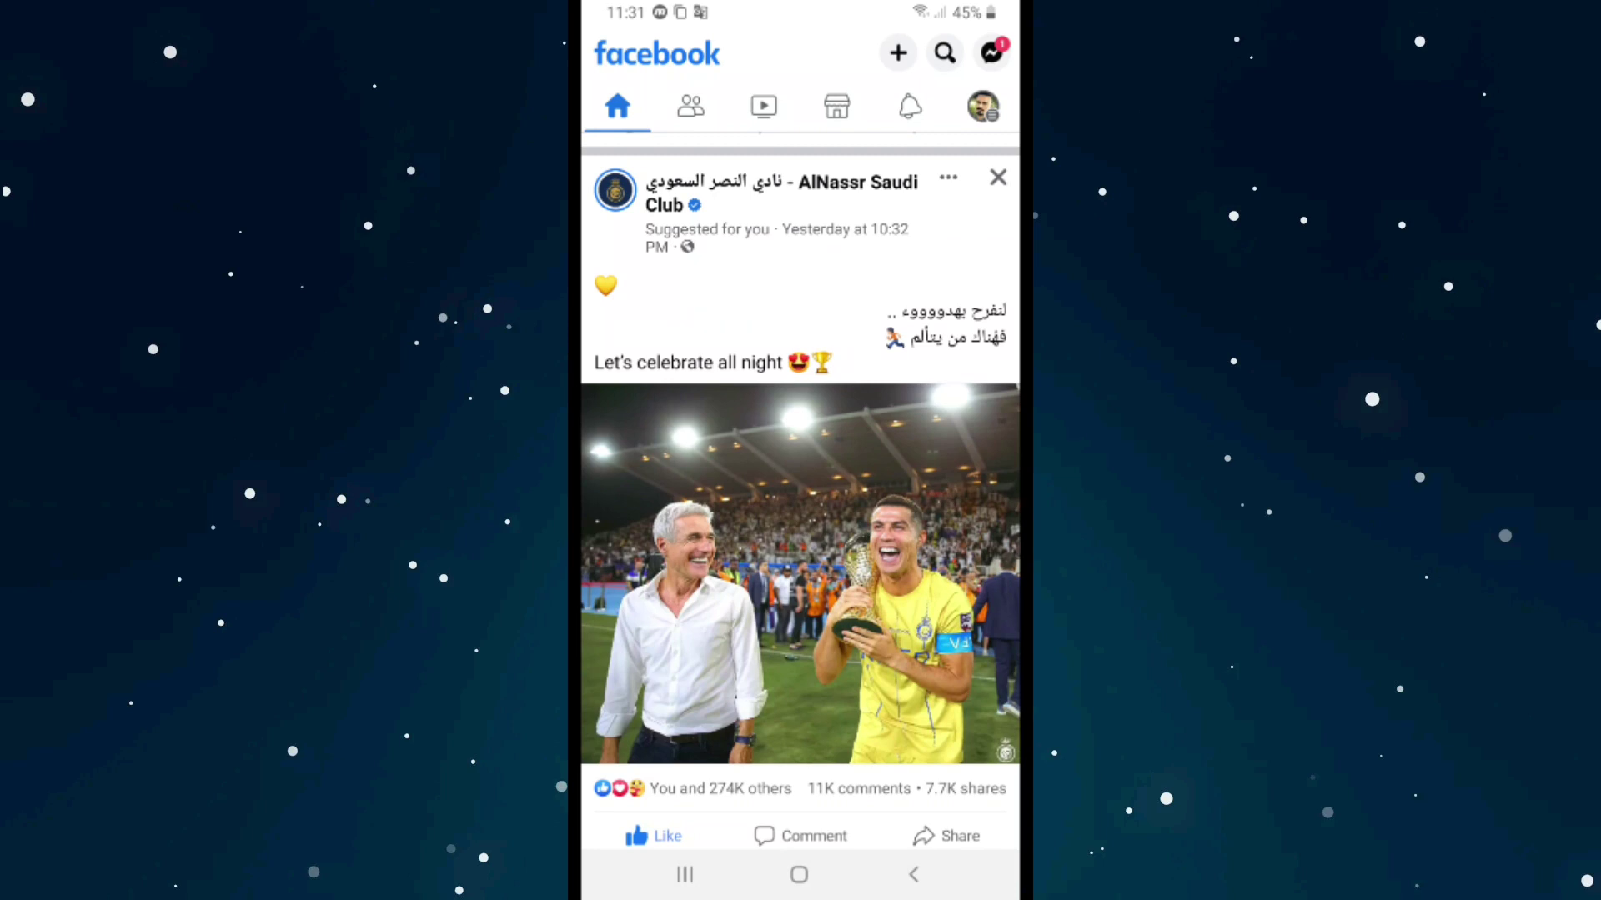
pyautogui.scroll(1, 800, 501)
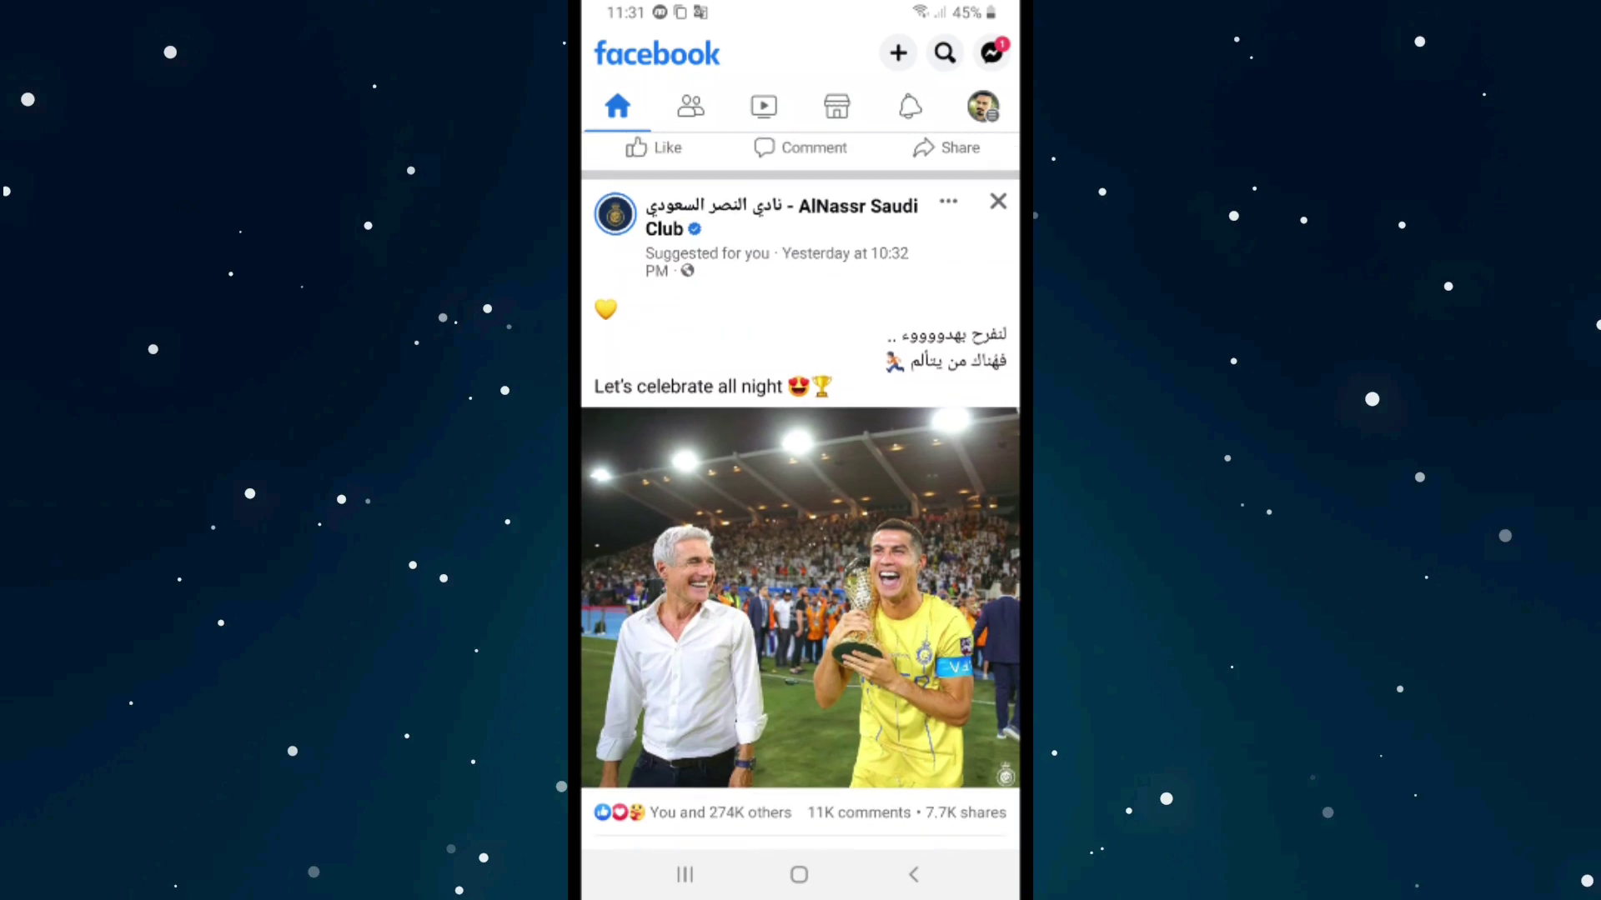
# - View the Profile locking screen under Settings' Audience and visibility, then return to Settings
pyautogui.click(984, 107)
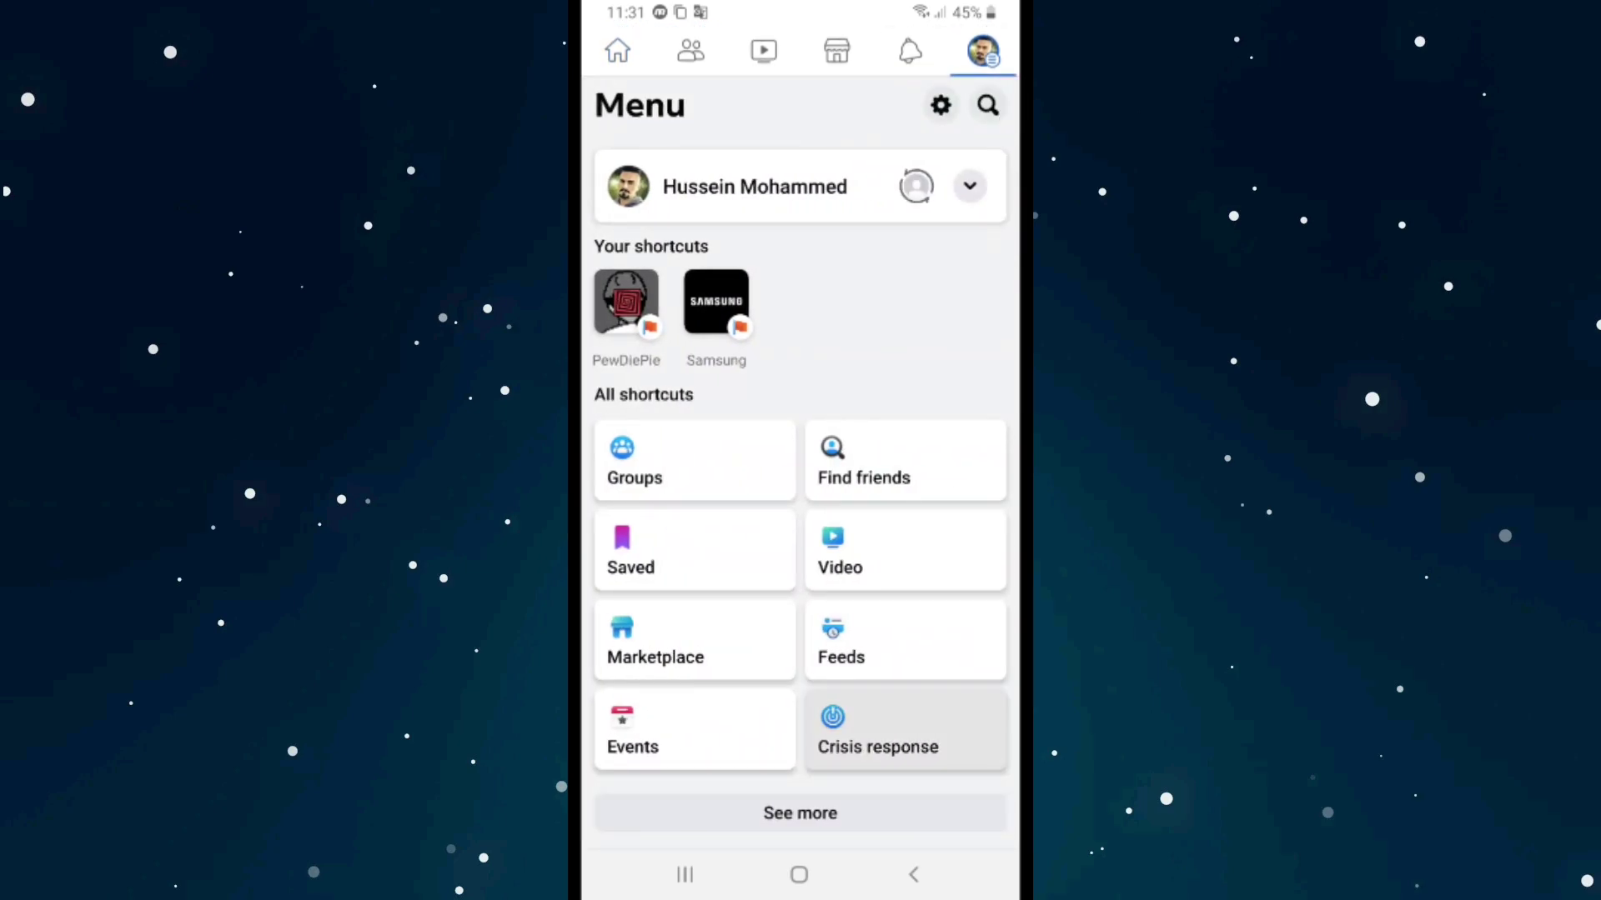
pyautogui.scroll(-3, 801, 501)
pyautogui.click(801, 749)
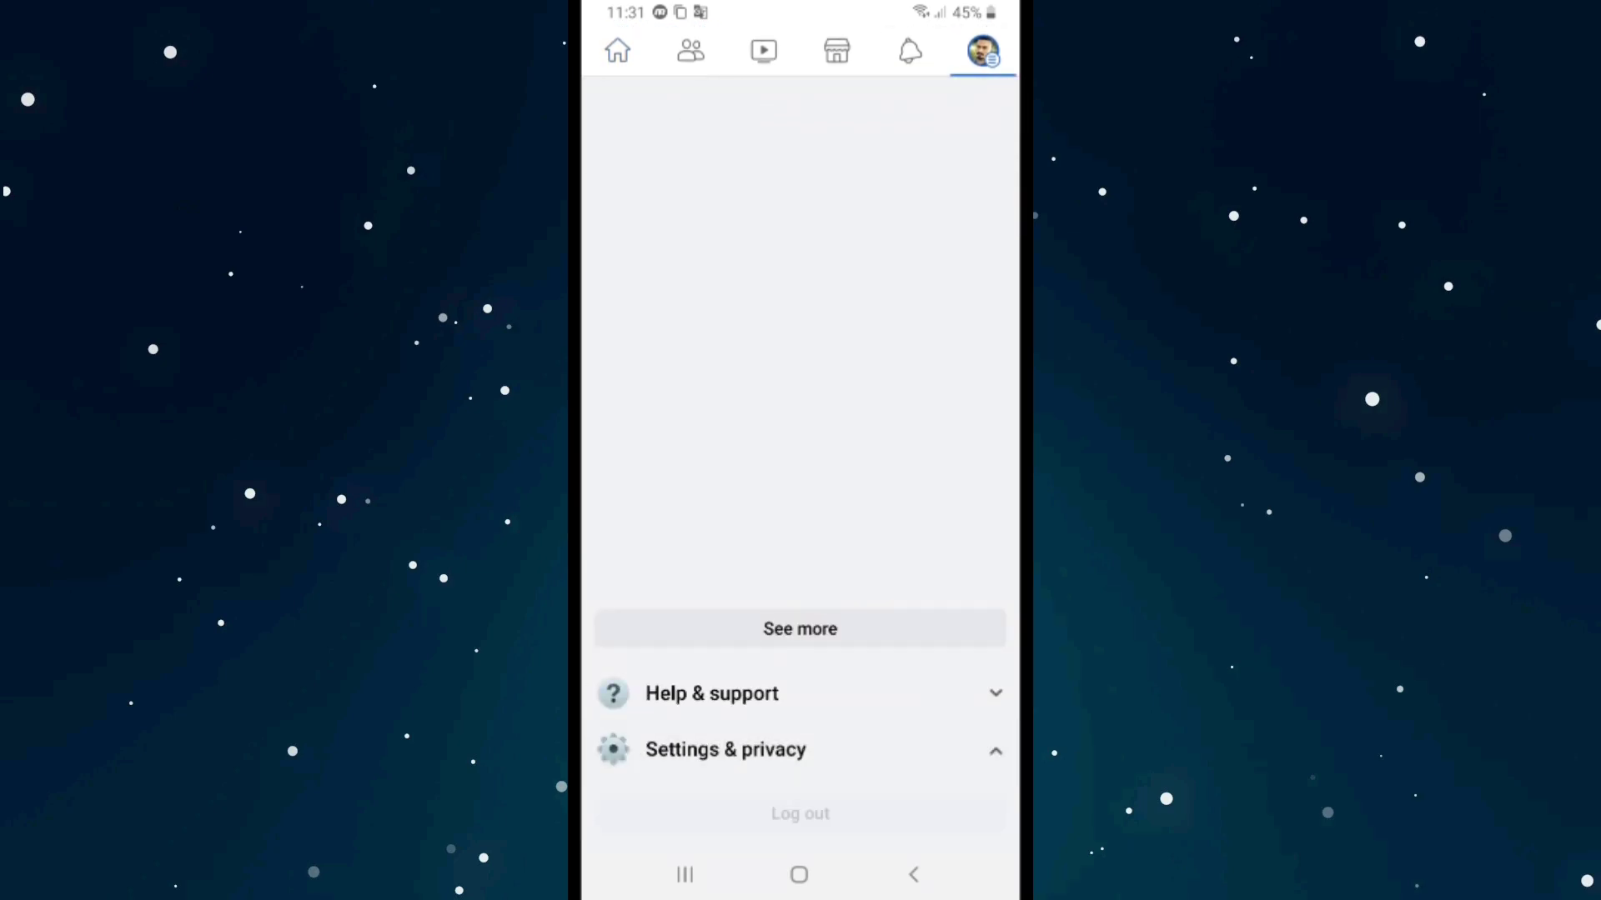
pyautogui.click(801, 170)
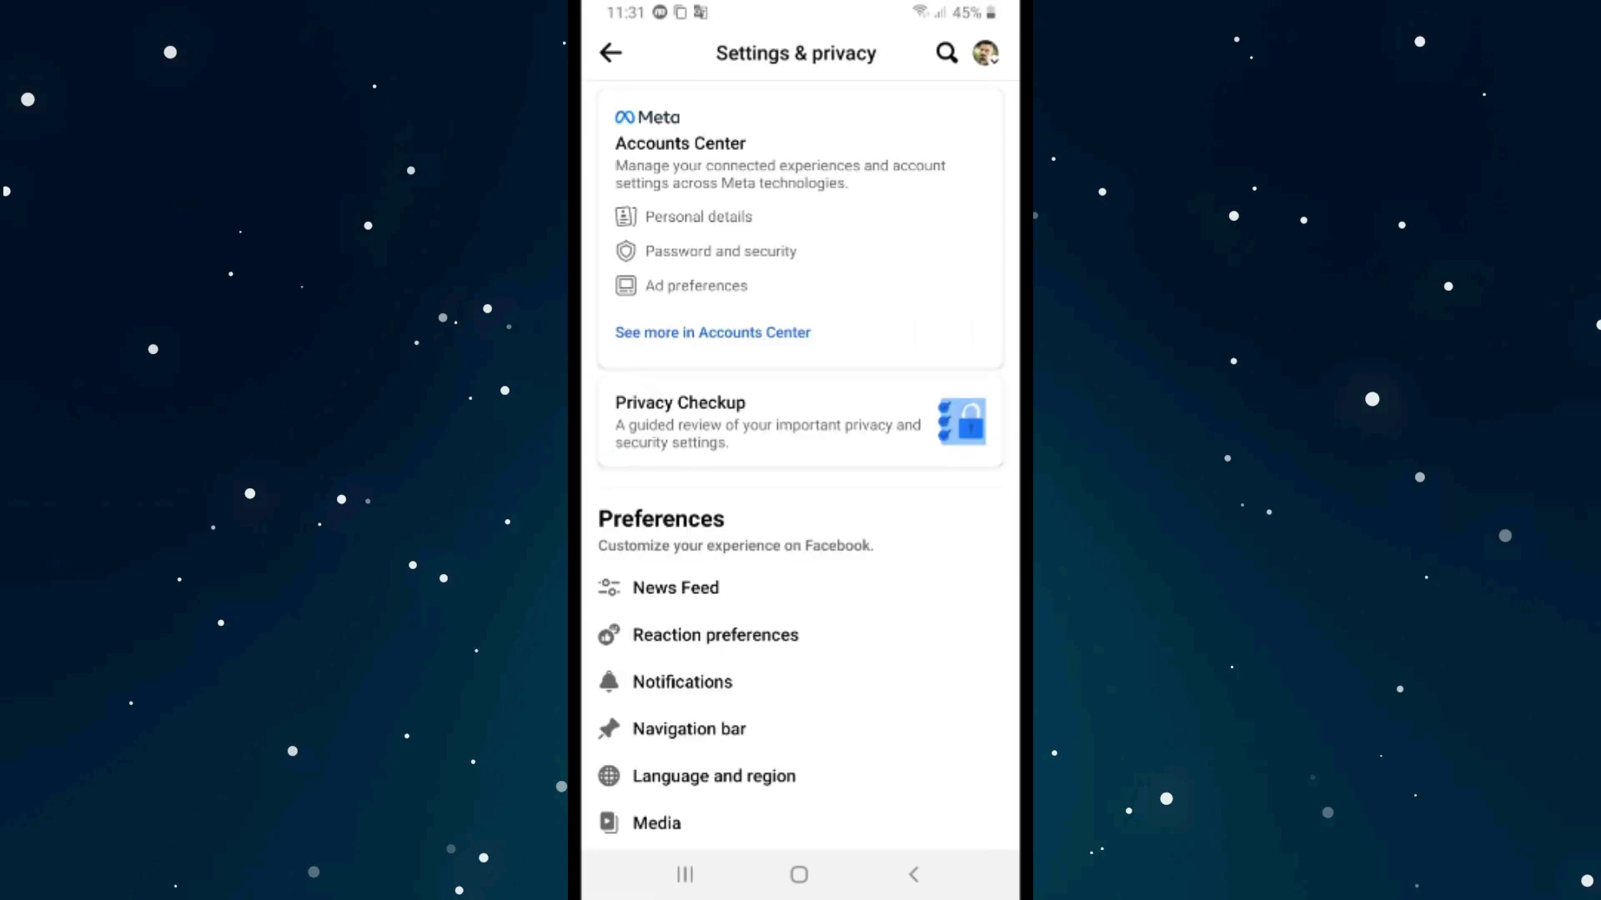
pyautogui.scroll(-5, 801, 500)
pyautogui.scroll(-5, 800, 501)
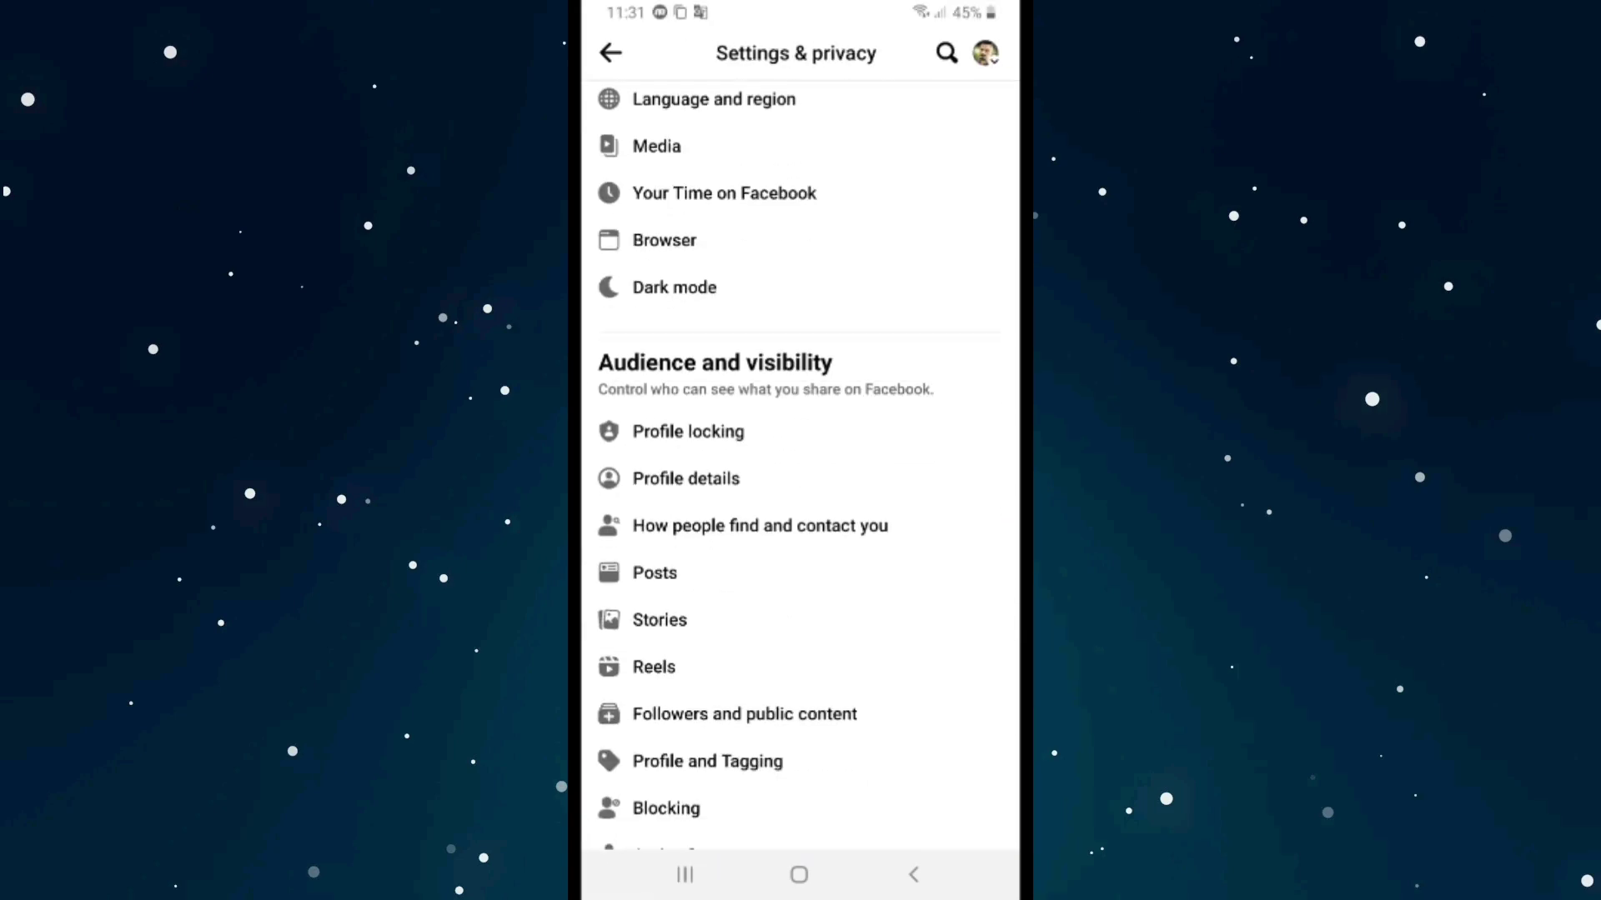
pyautogui.click(802, 402)
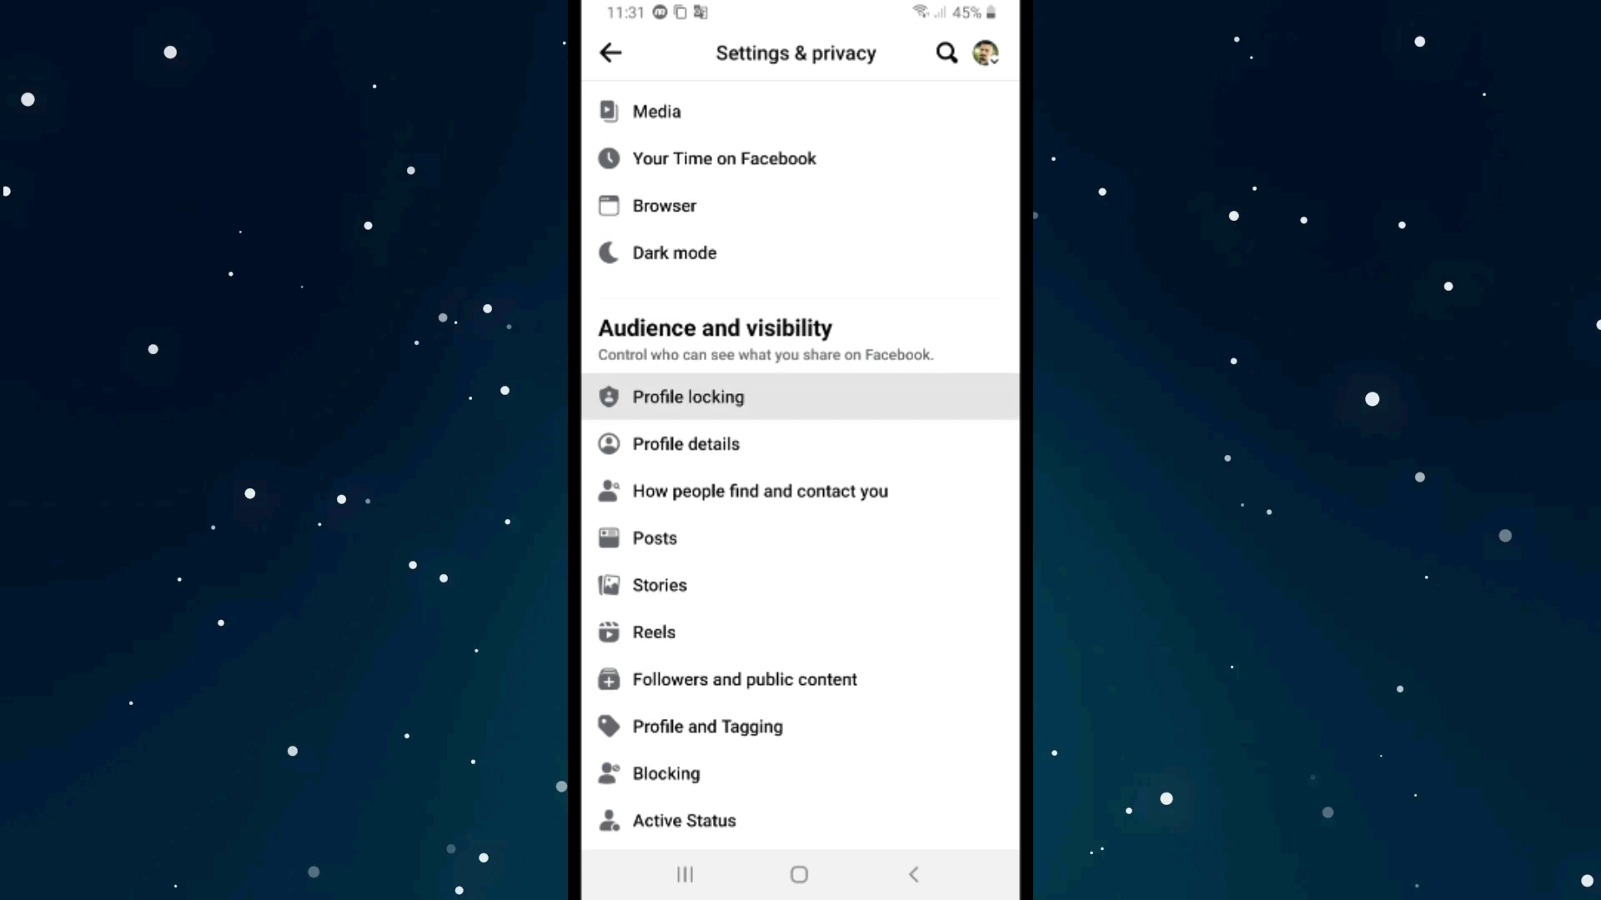
pyautogui.click(913, 876)
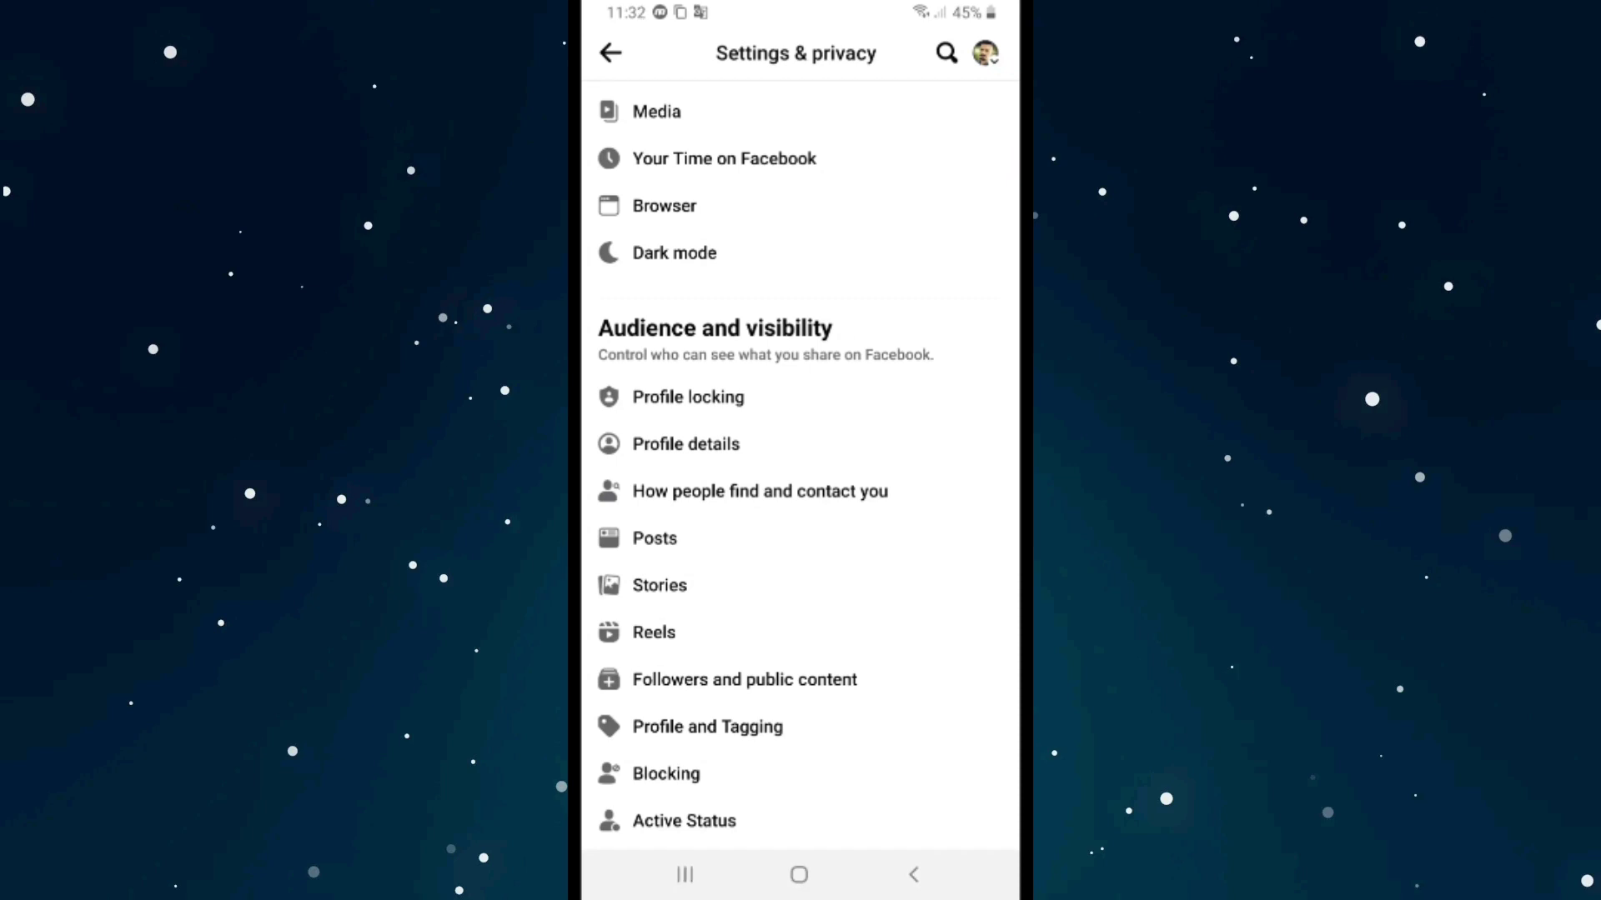
# - Start a Report a problem flow from the Menu's Help & support section
pyautogui.click(913, 875)
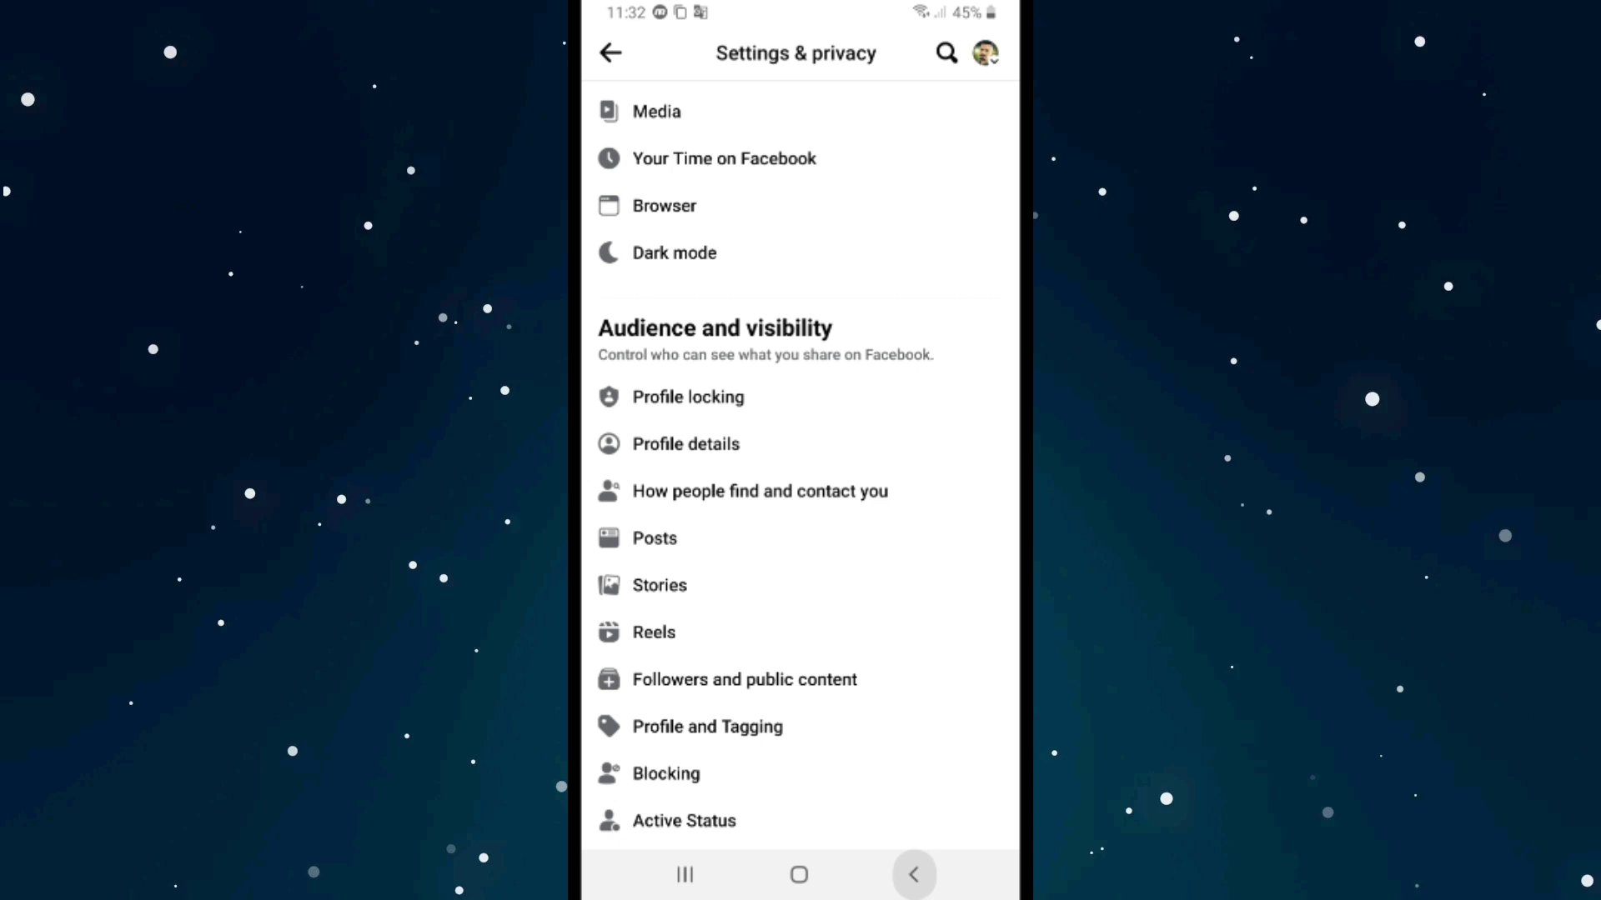
pyautogui.scroll(3, 800, 501)
pyautogui.scroll(3, 800, 500)
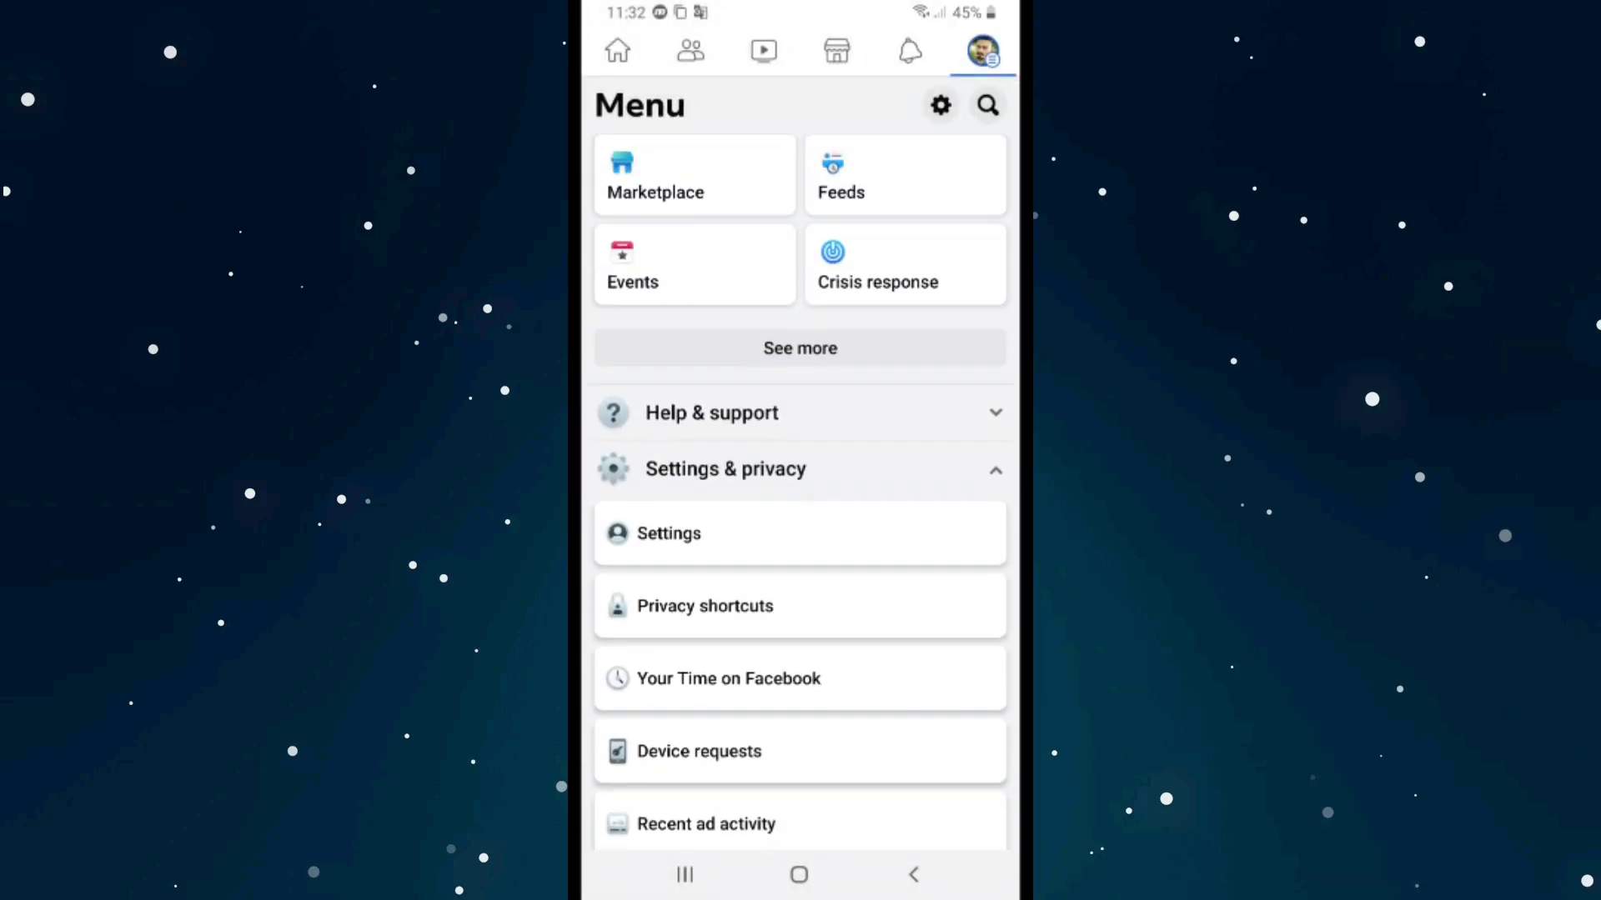
pyautogui.click(801, 413)
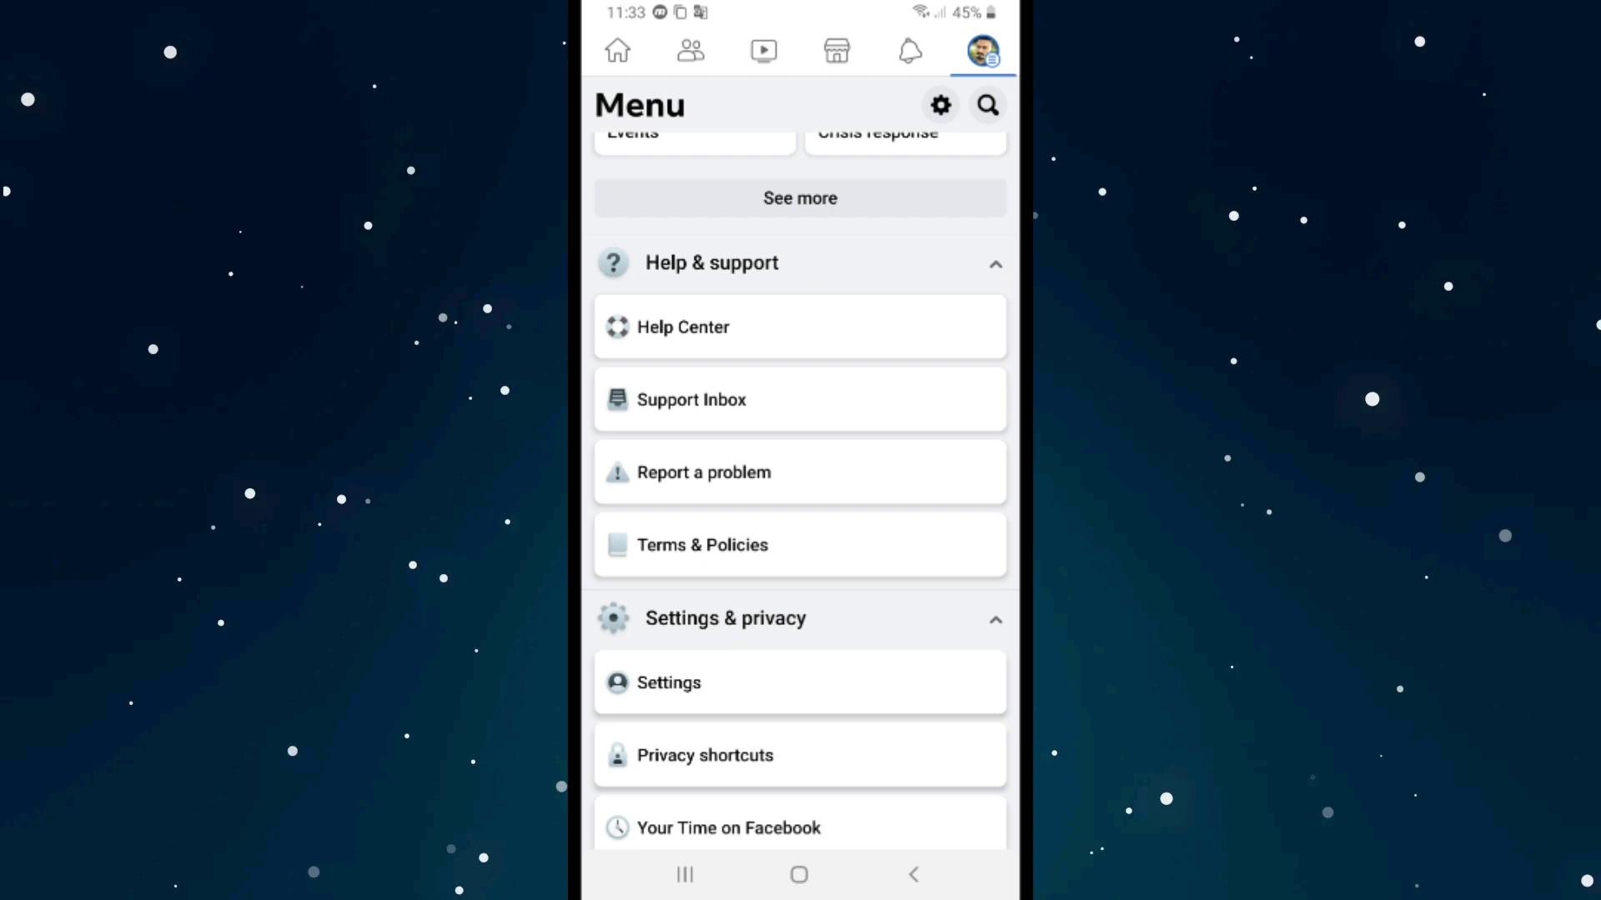
pyautogui.click(801, 473)
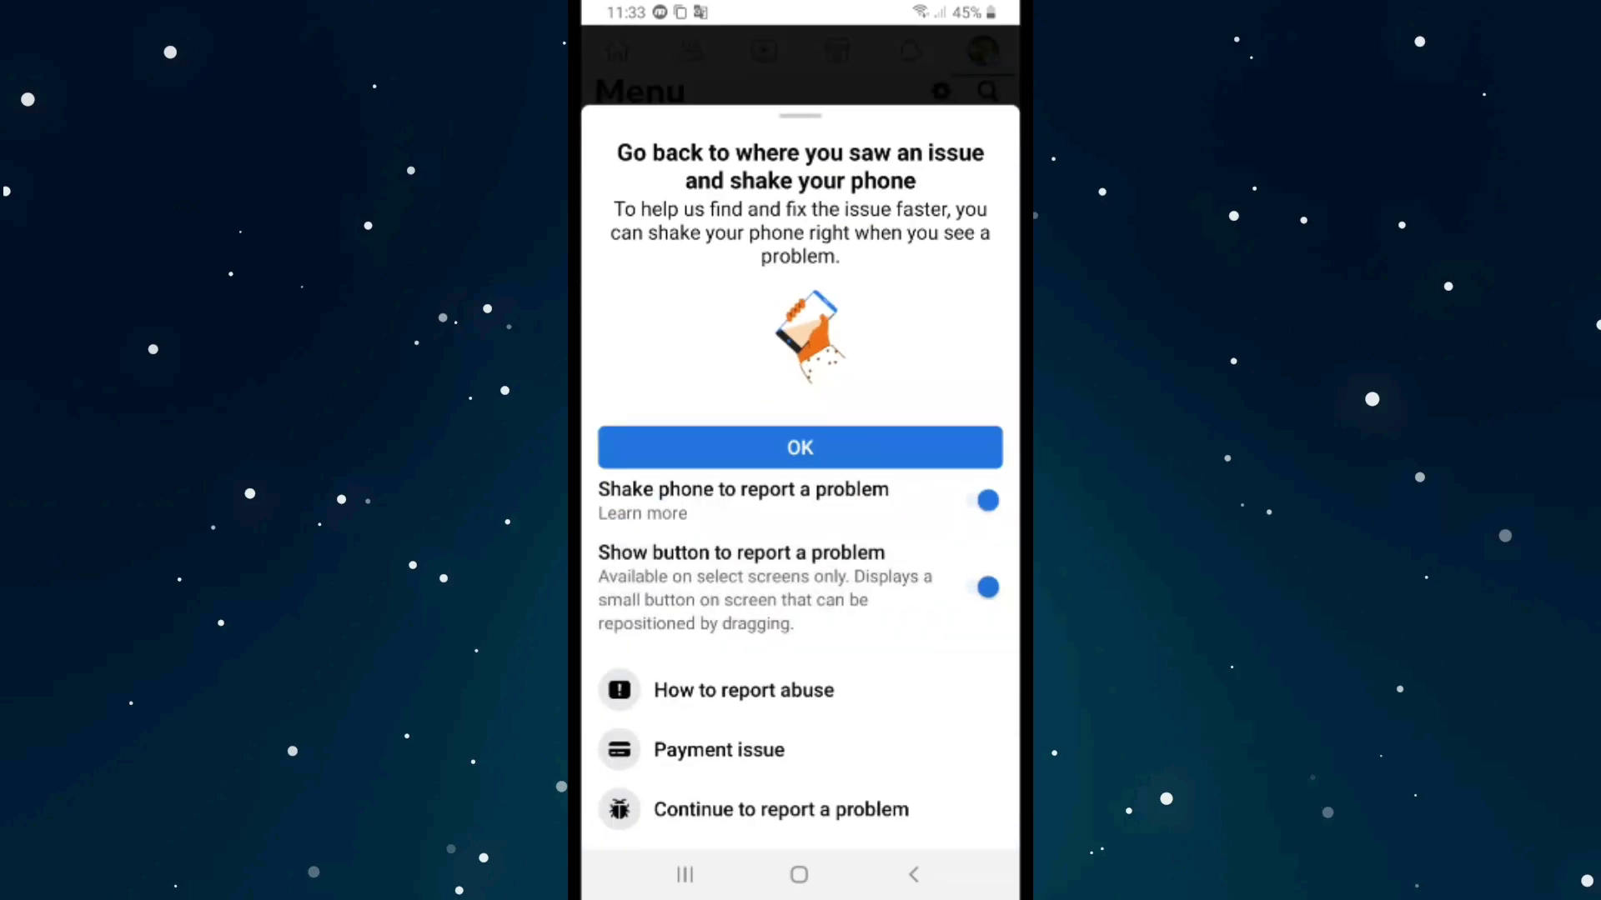
pyautogui.click(801, 809)
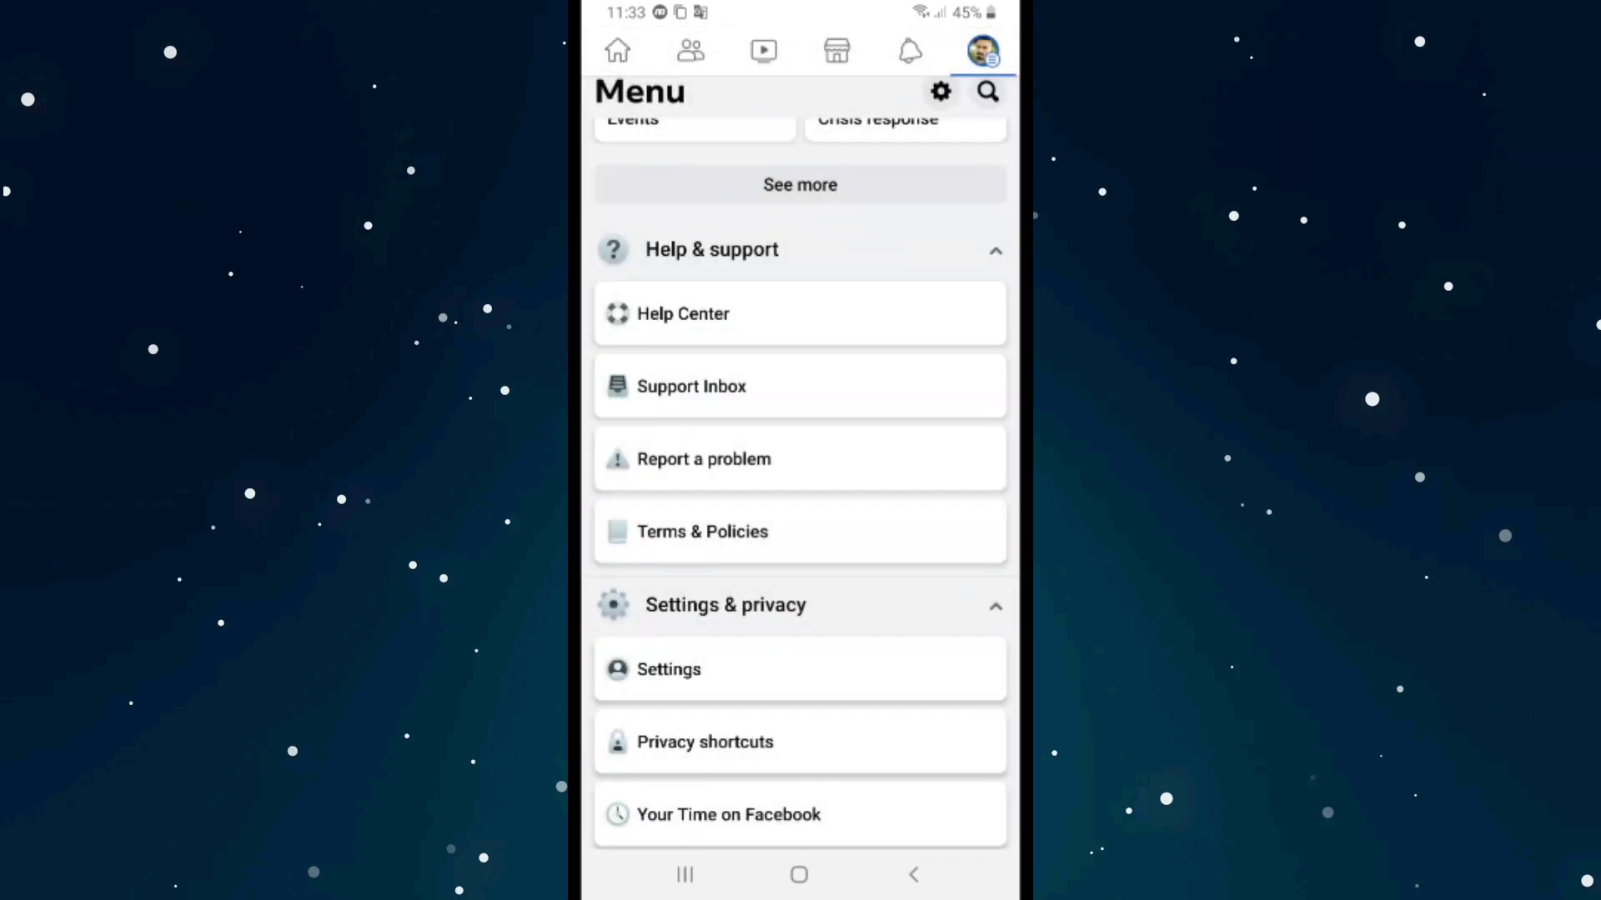
# - Include logs and diagnostics in the report and select Profile as the affected product
pyautogui.click(799, 496)
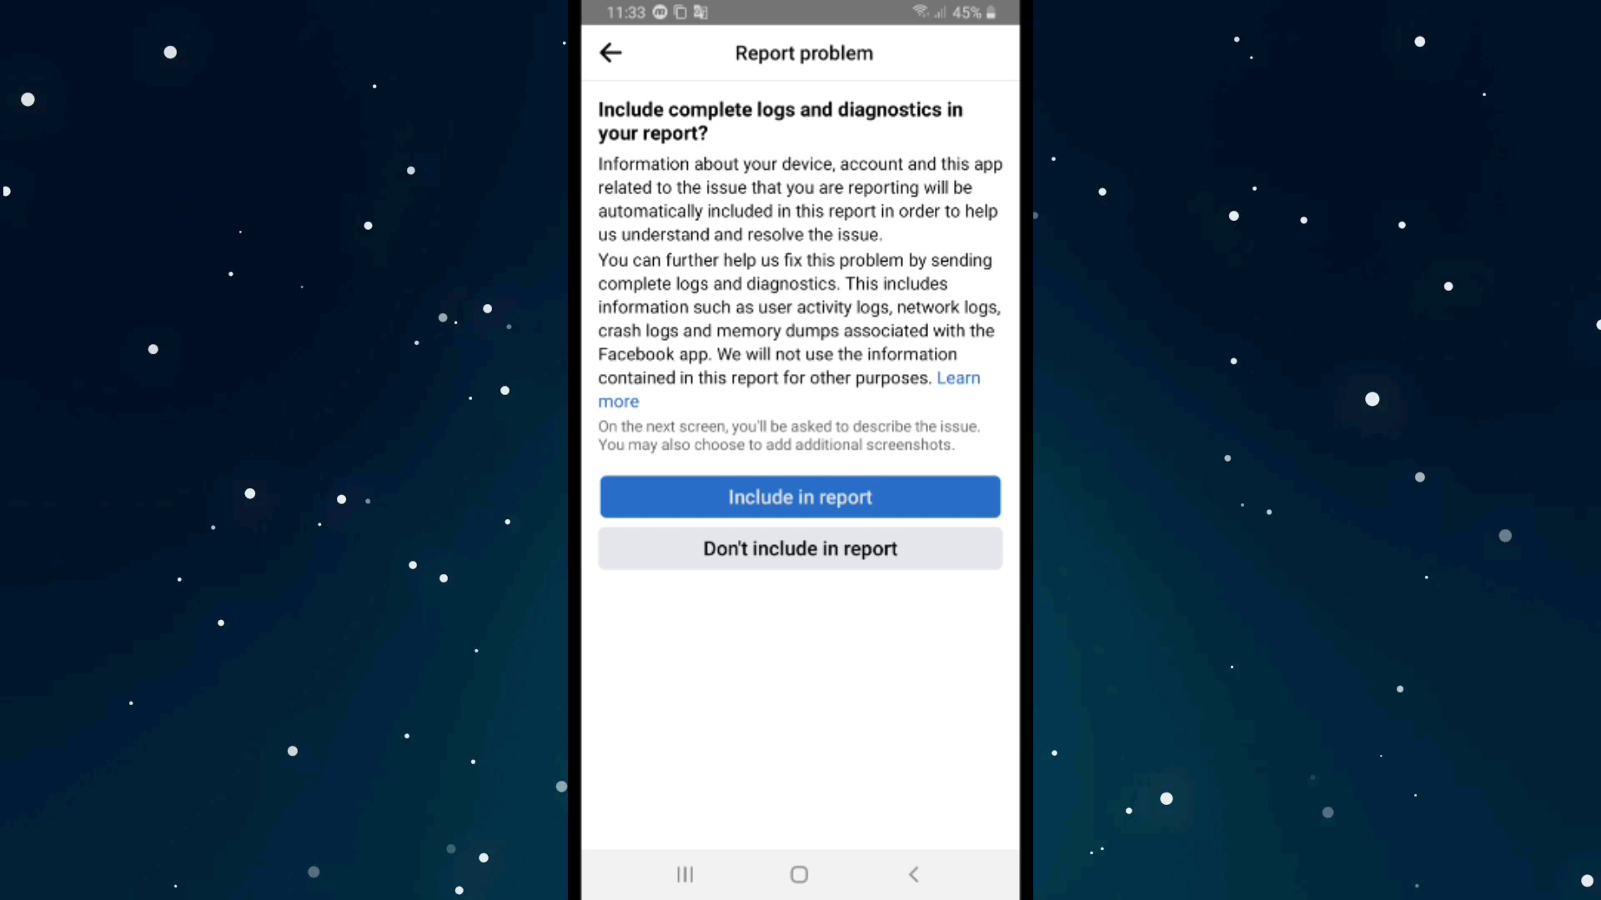
pyautogui.click(799, 497)
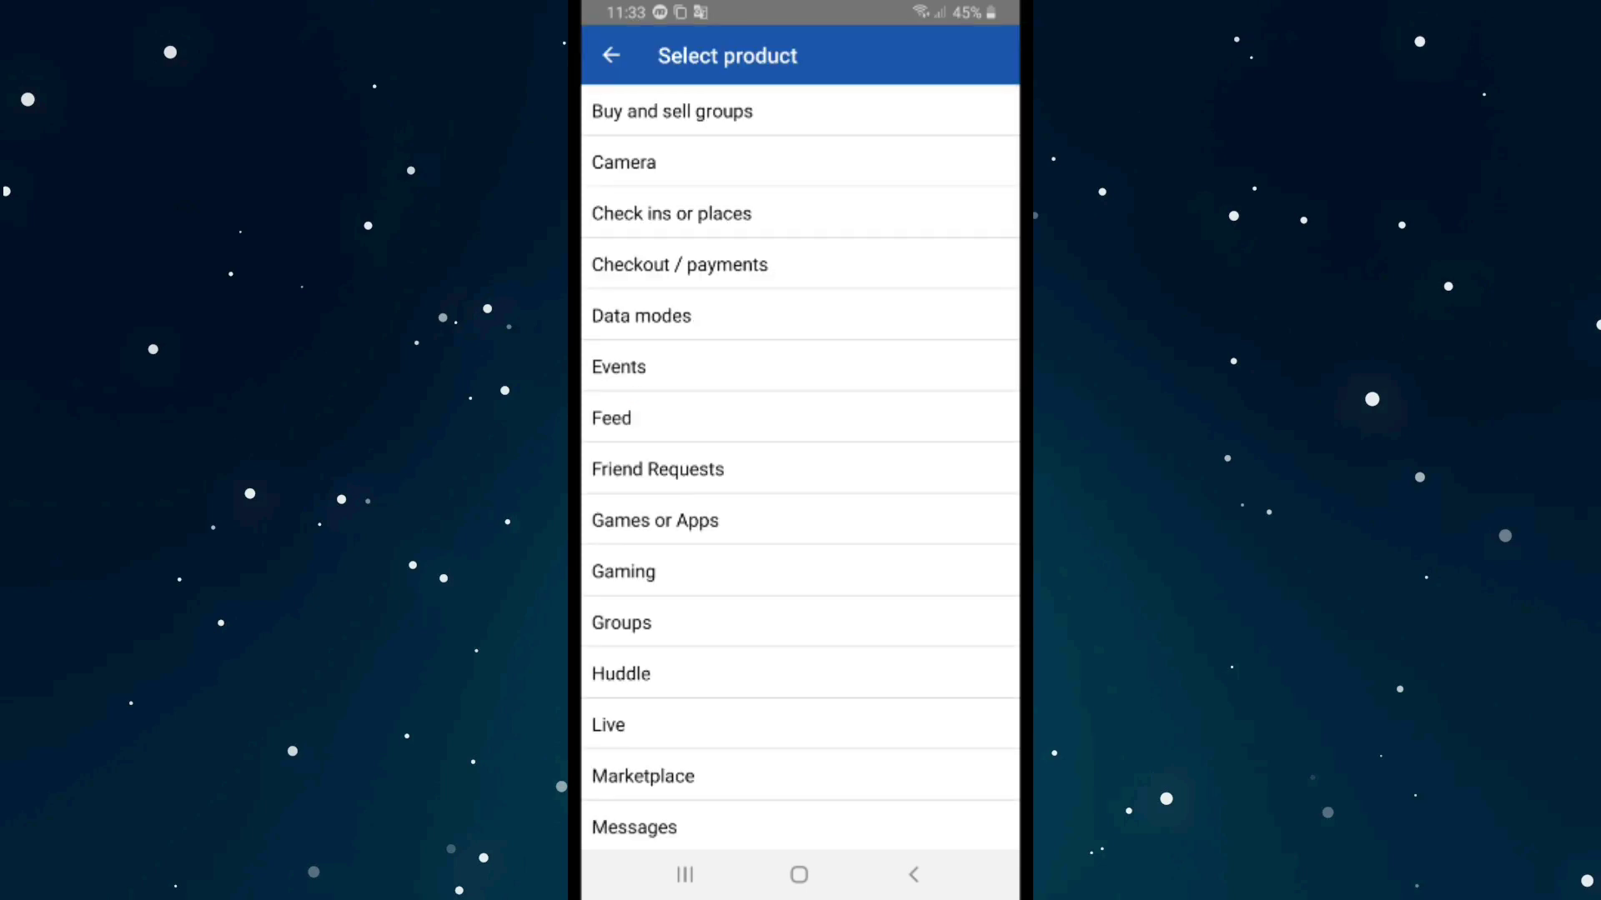
pyautogui.scroll(-3, 800, 500)
pyautogui.scroll(-5, 800, 500)
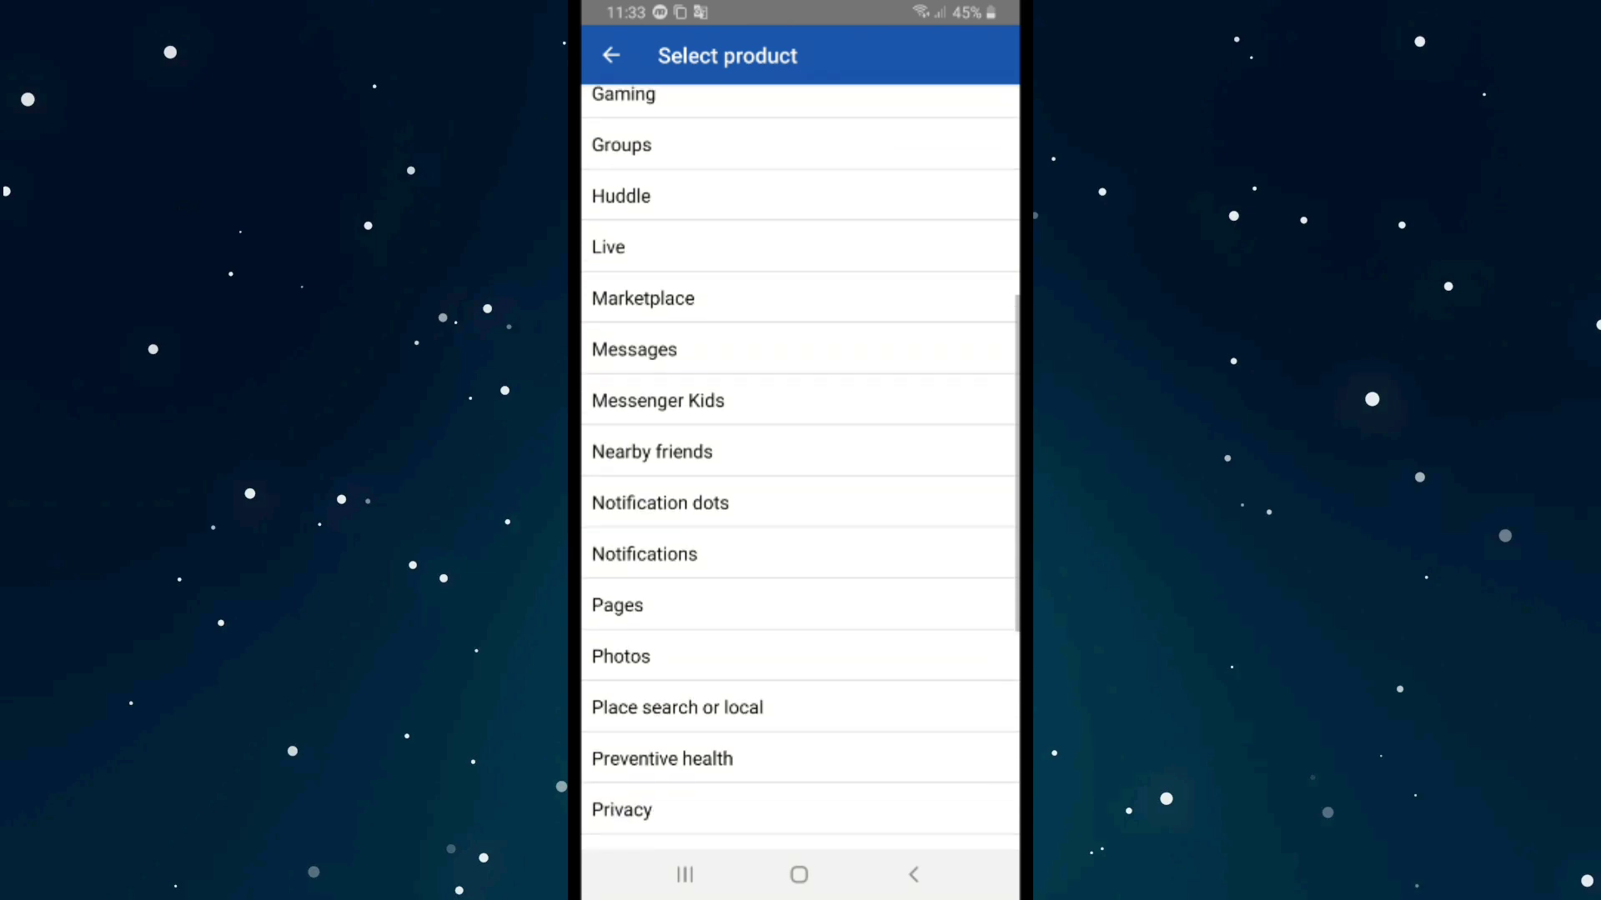
pyautogui.scroll(-5, 800, 500)
pyautogui.click(801, 596)
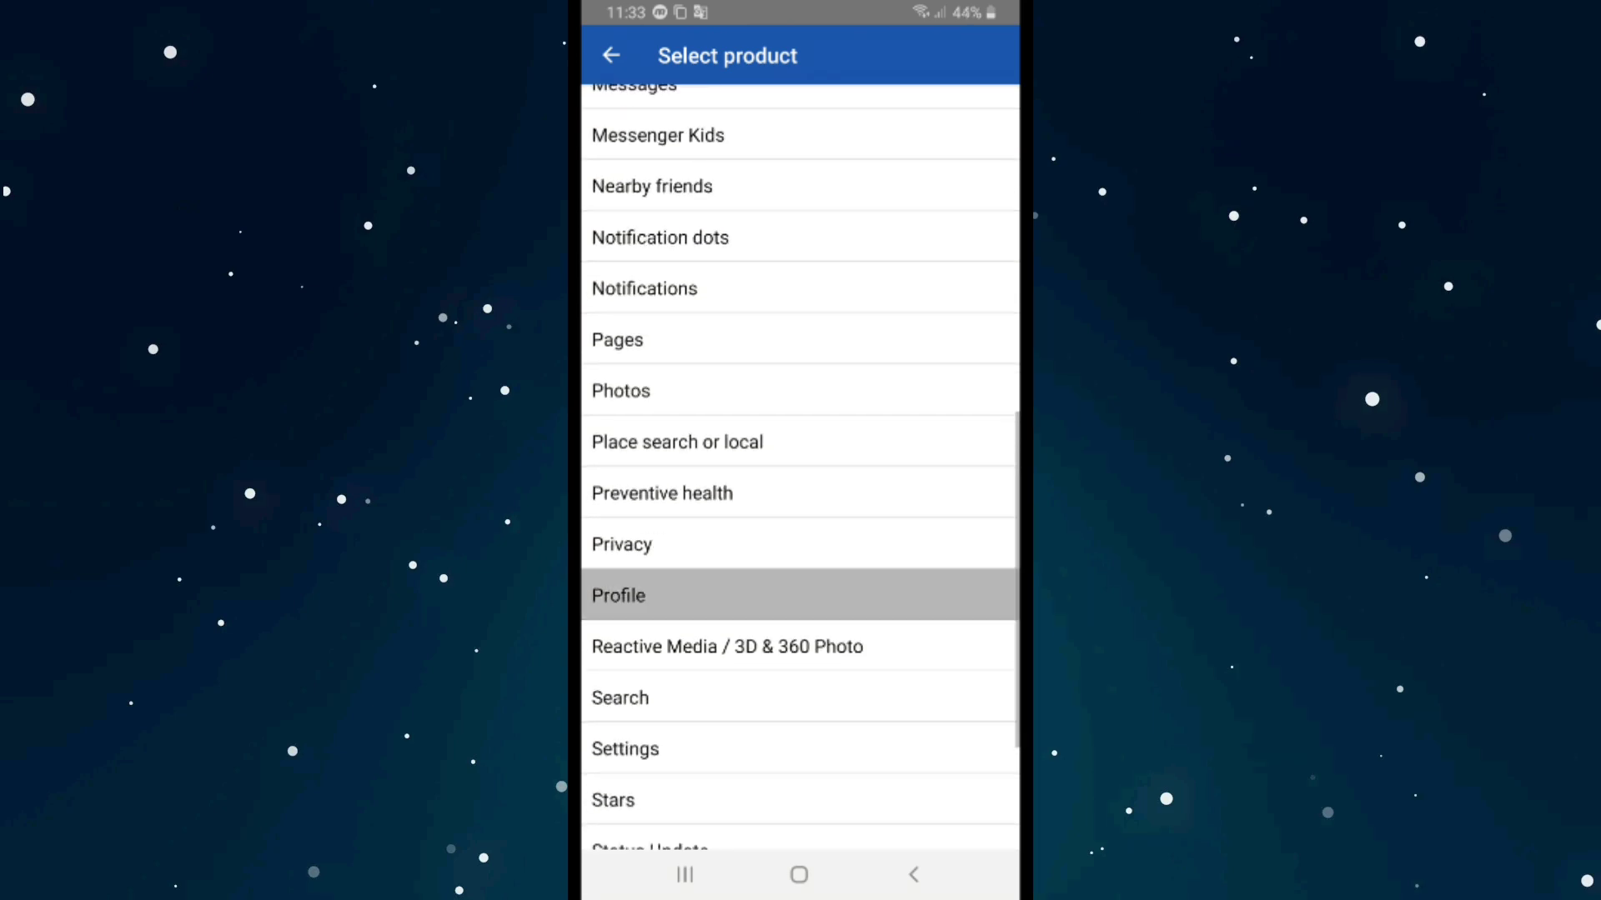
pyautogui.scroll(-1, 800, 500)
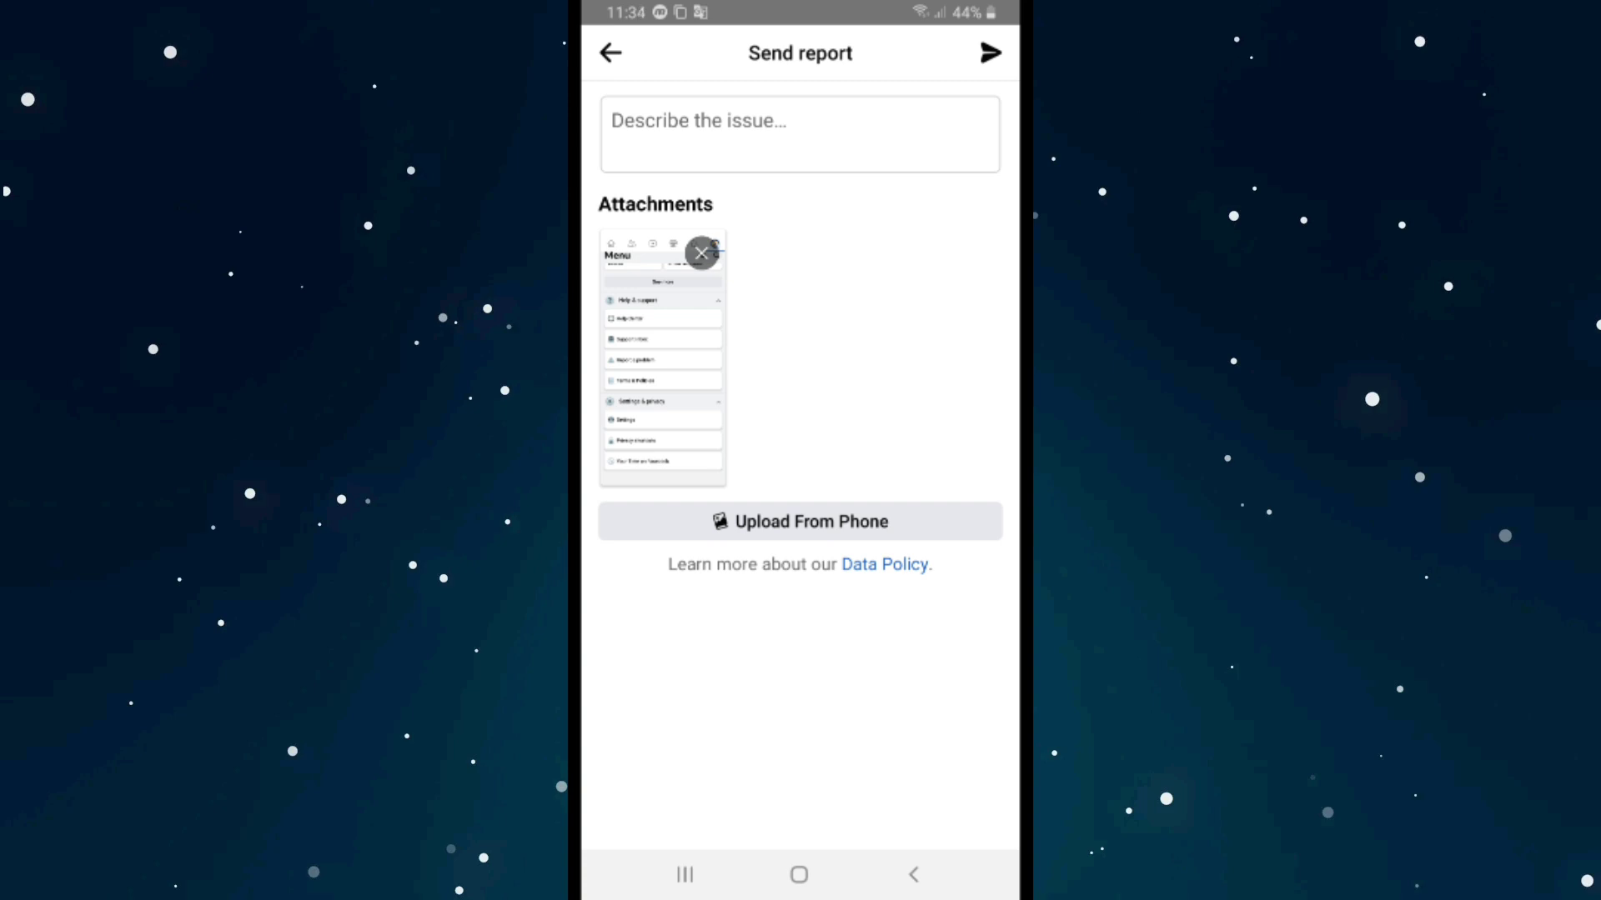
# - Describe the missing profile locking option and ask for a fix in the report description
pyautogui.click(800, 132)
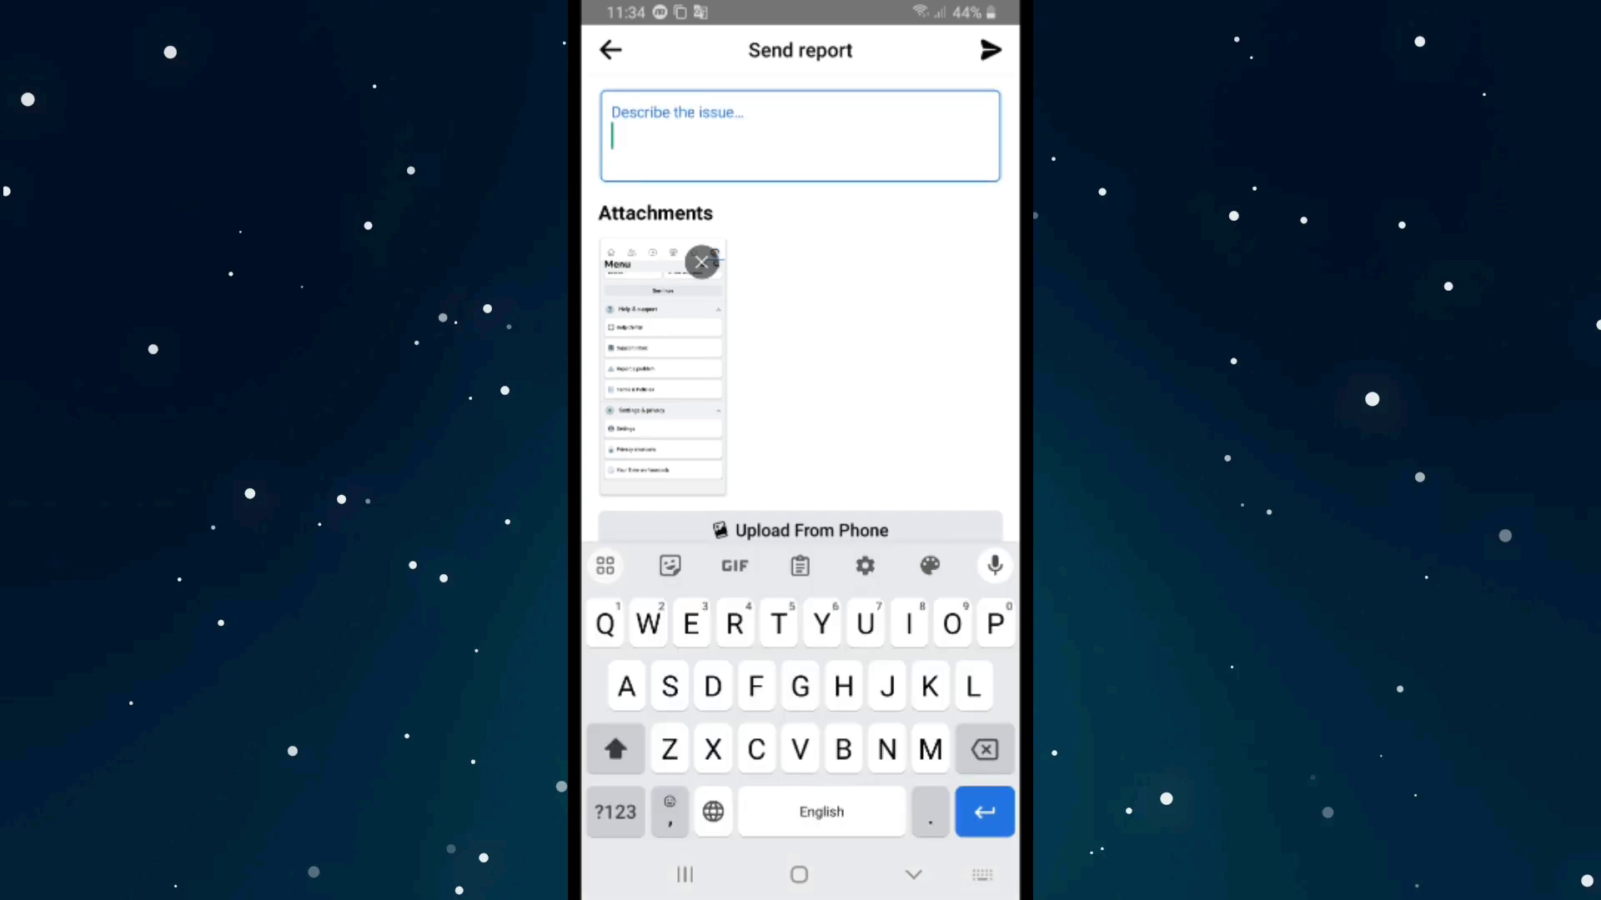
pyautogui.write('Hi')
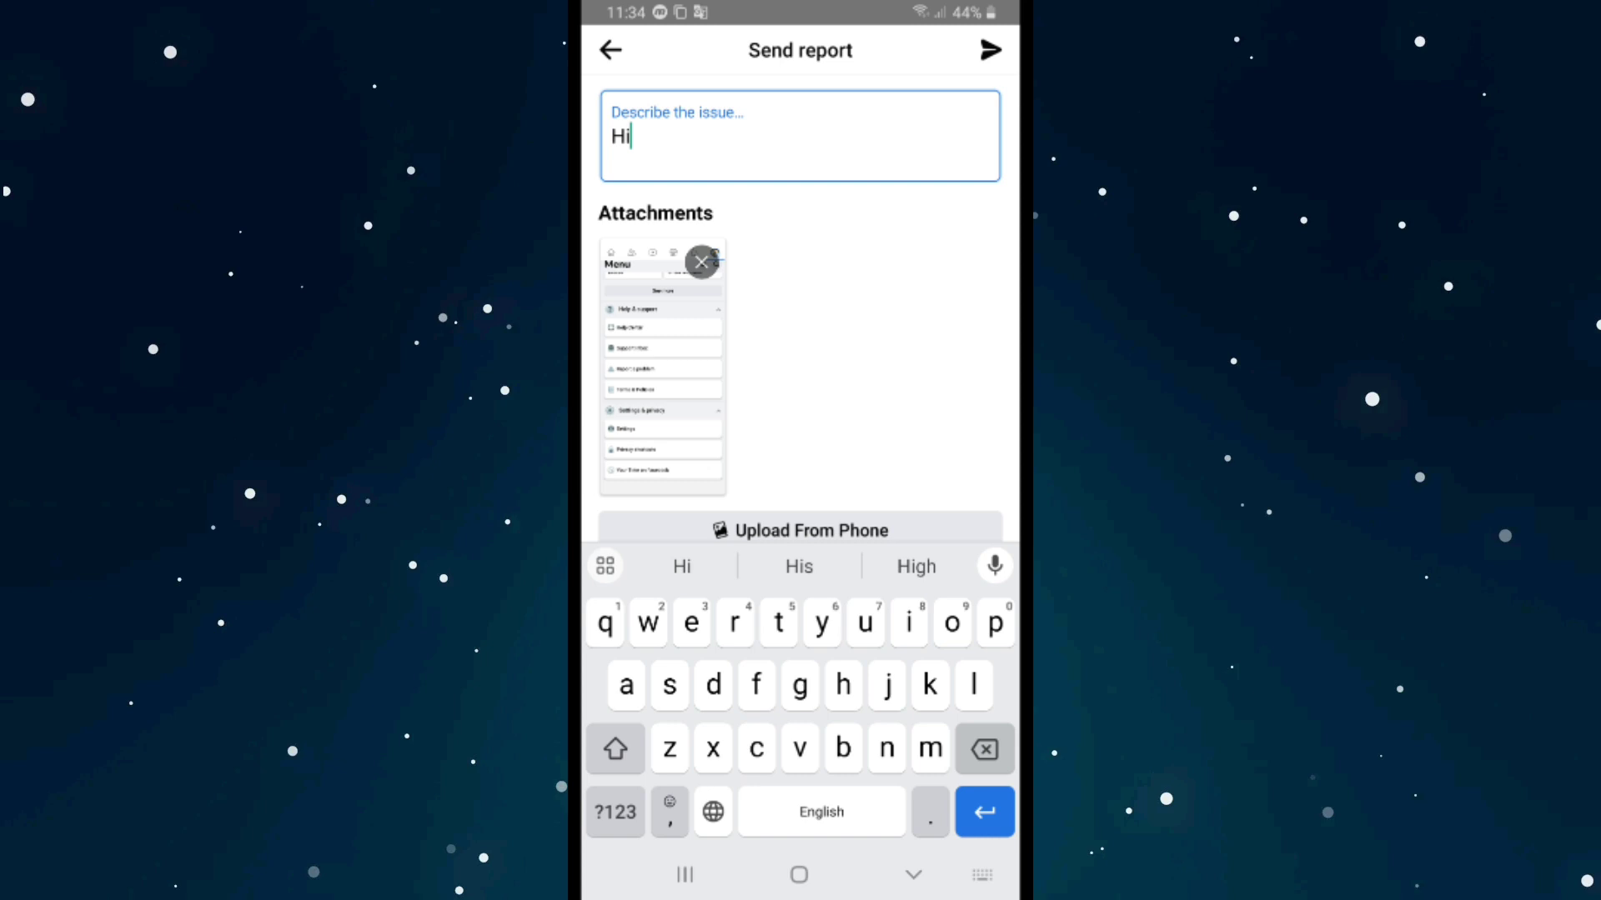
pyautogui.press('BackSpace')
pyautogui.write("ey i don't have pro")
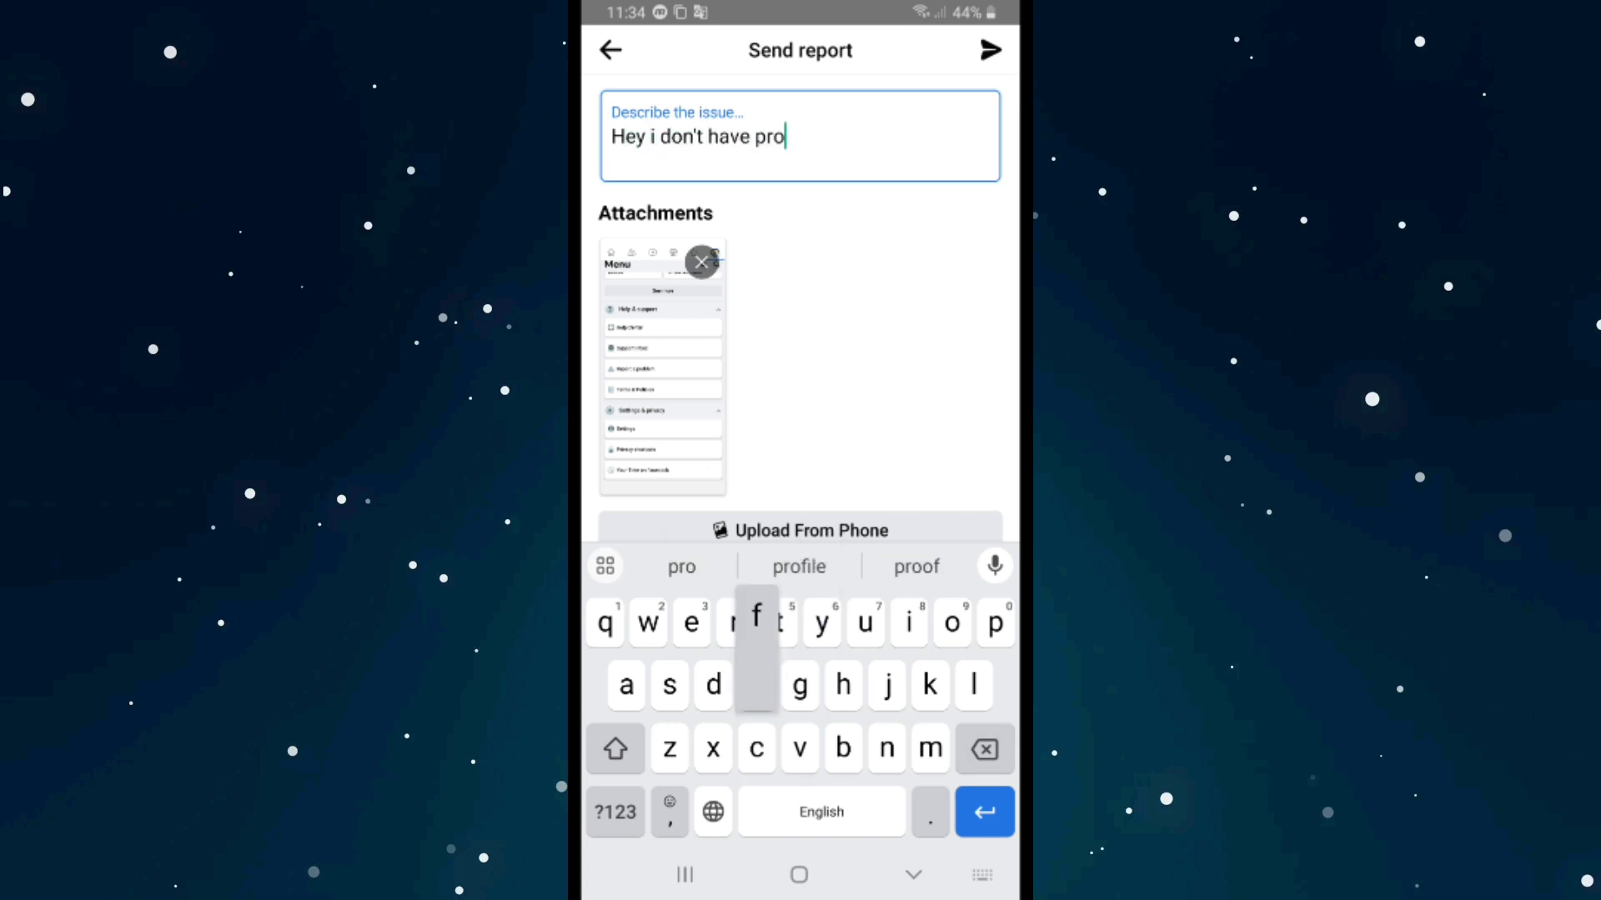
pyautogui.write('file locking option please fix it because I want to lock ')
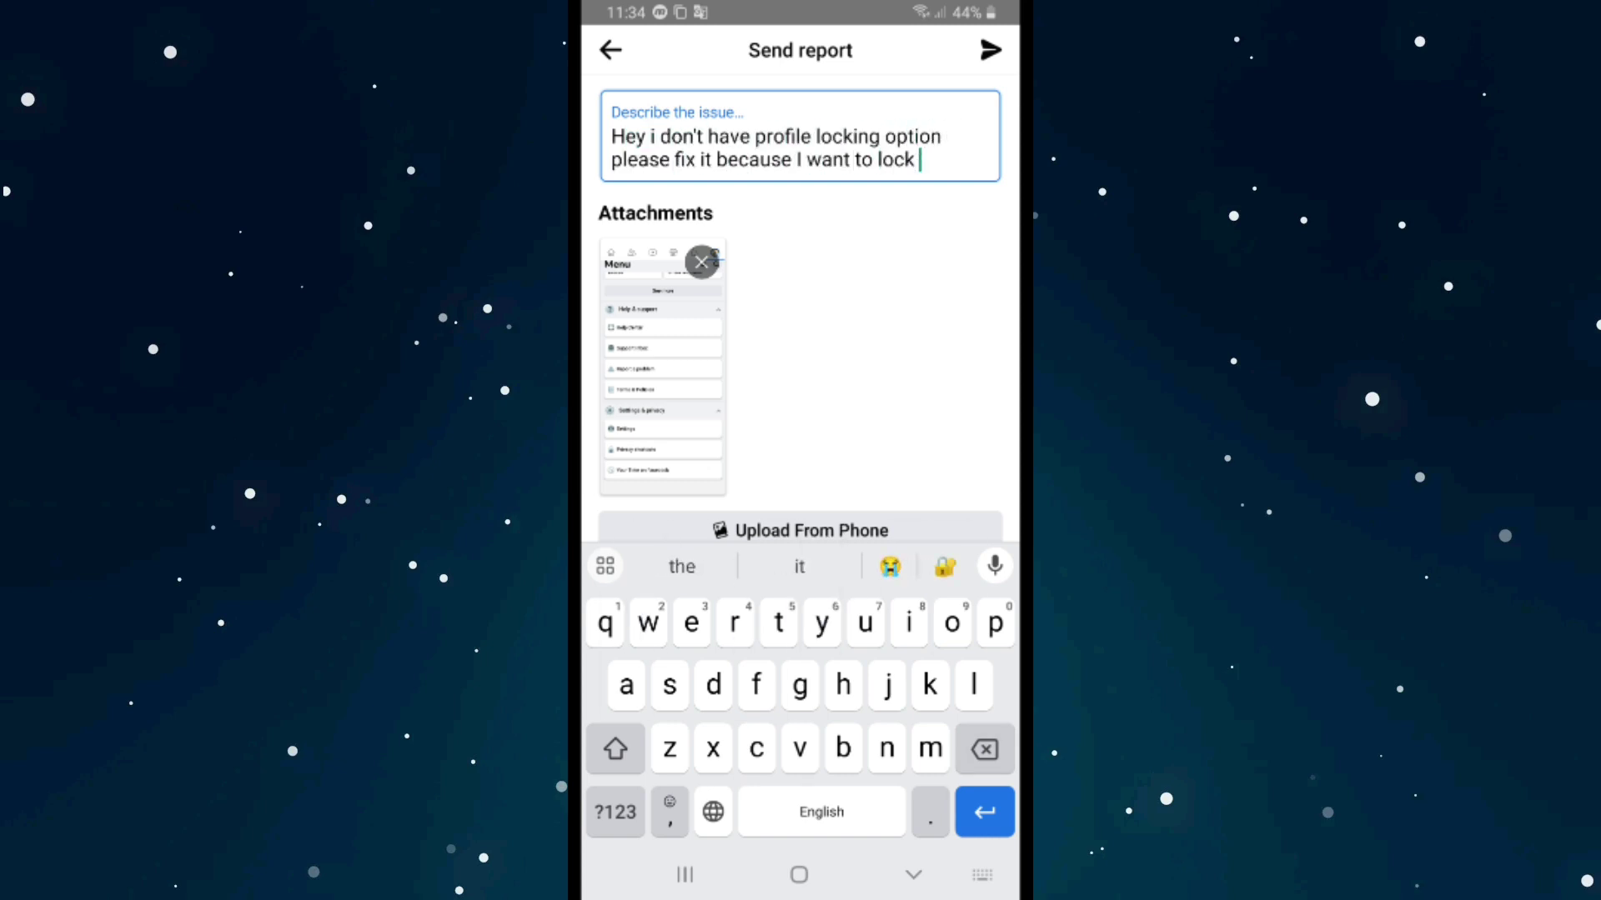
pyautogui.write('my profile, thank you')
pyautogui.press('Escape')
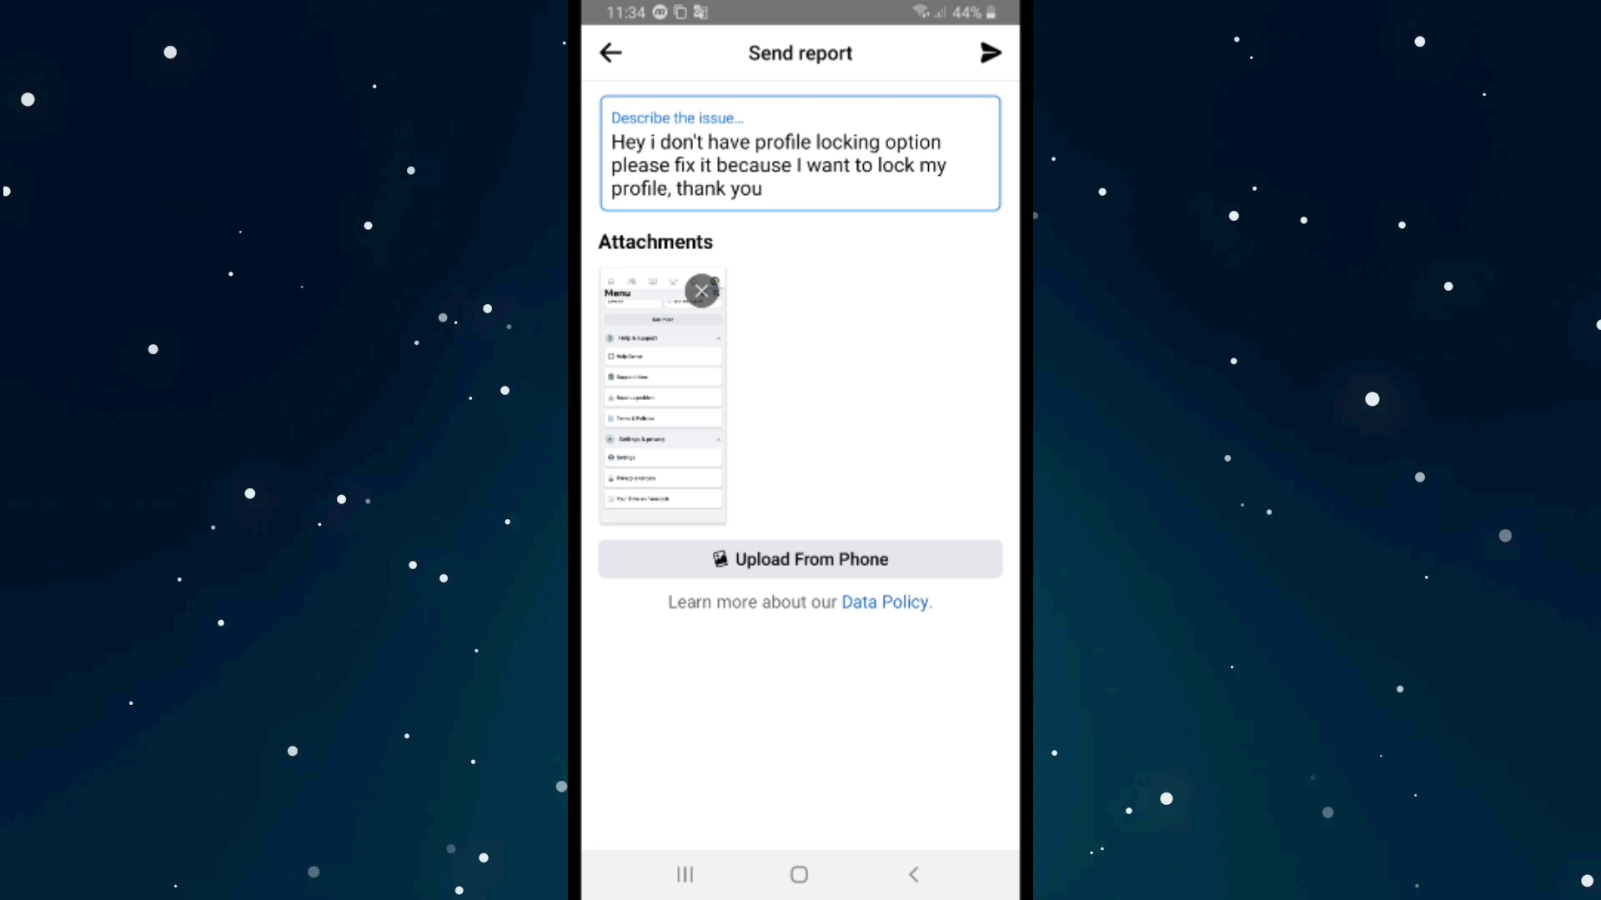
pyautogui.click(989, 53)
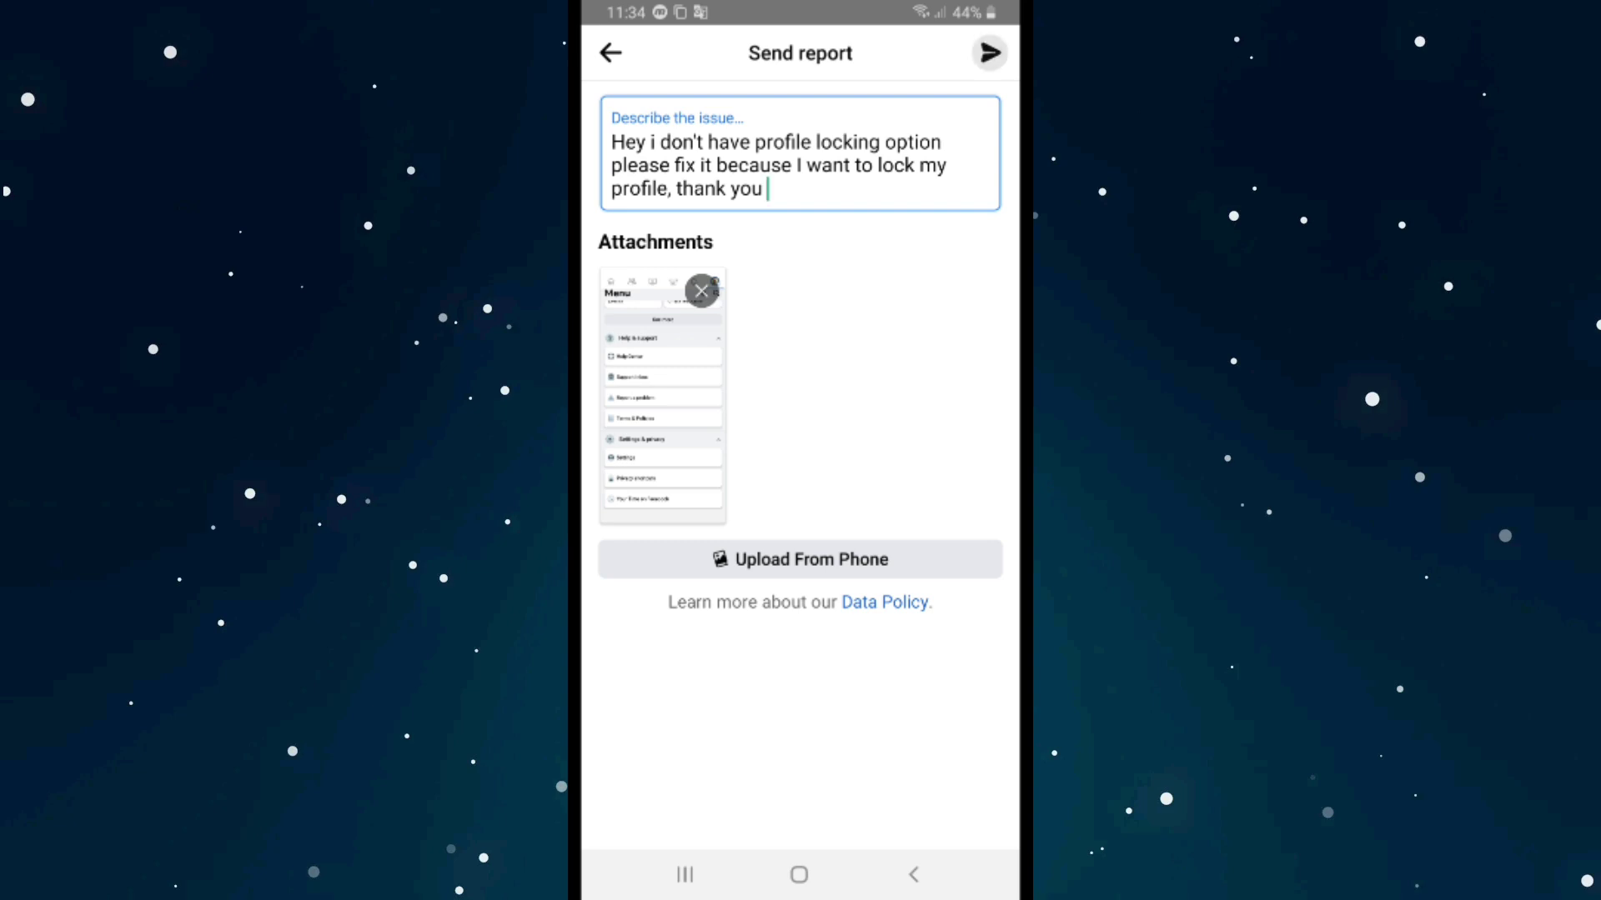